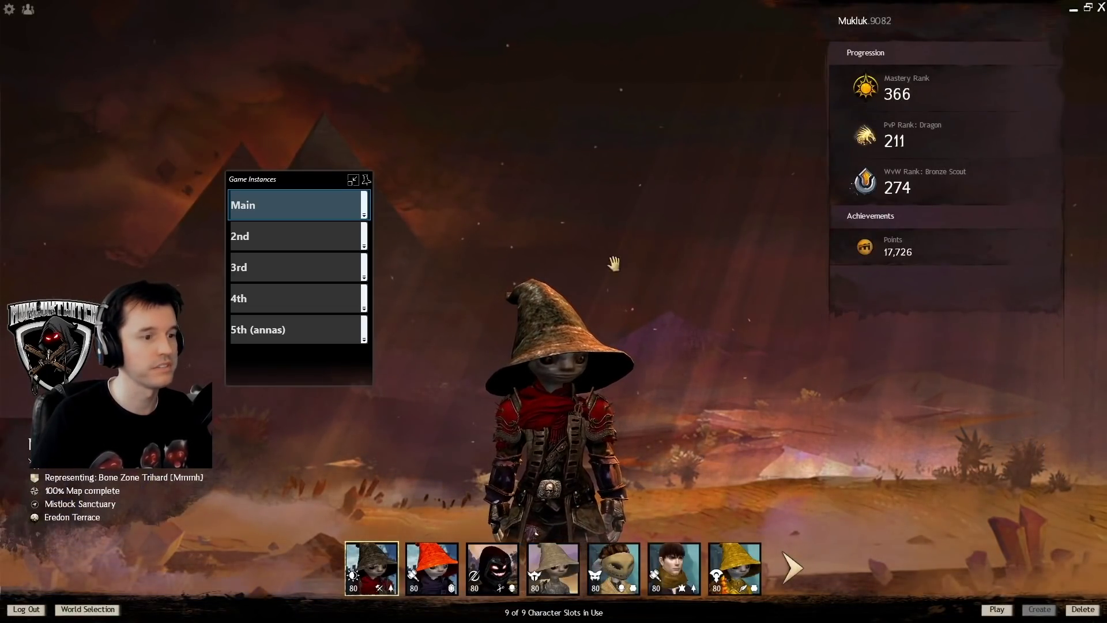
- Switch through the Main, 2nd, 3rd, 4th and 5th (annas) game instances to view each account's character screen, and return to Main
{"action": "left_click_drag", "start_coordinate": [603, 286], "coordinate": [571, 288]}
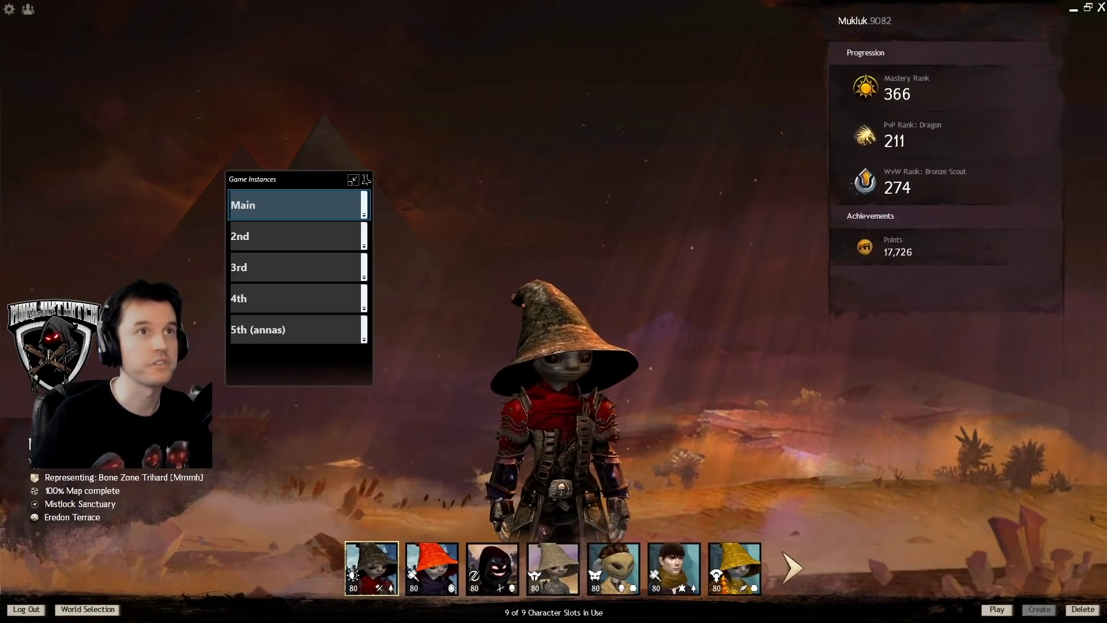
{"action": "mouse_move", "coordinate": [892, 103]}
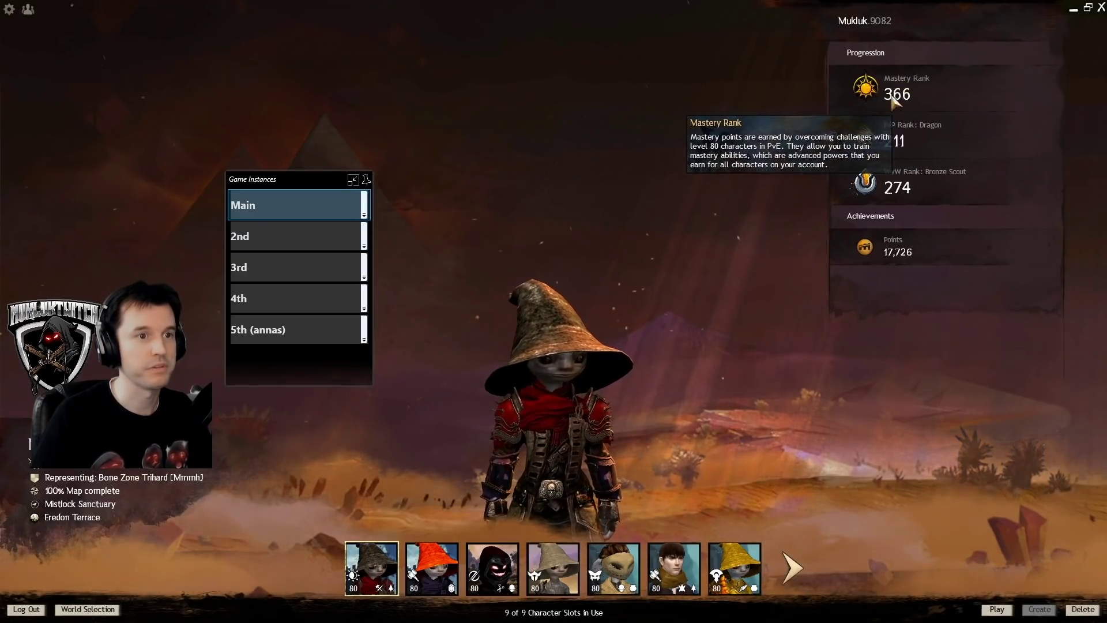
{"action": "key", "text": "ctrl+2"}
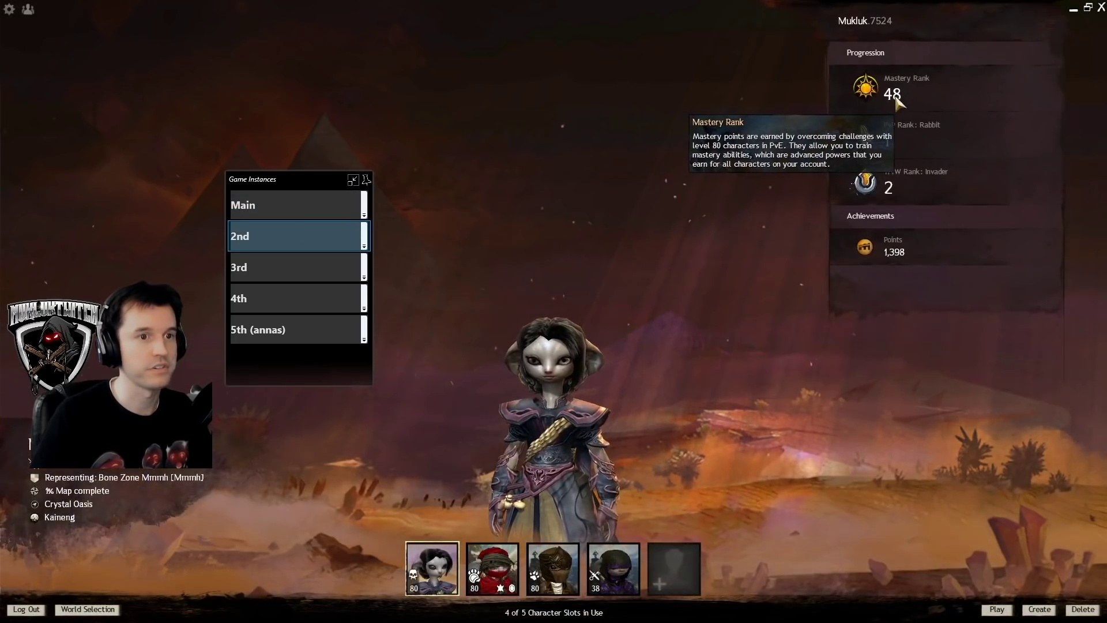
{"action": "key", "text": "ctrl+3"}
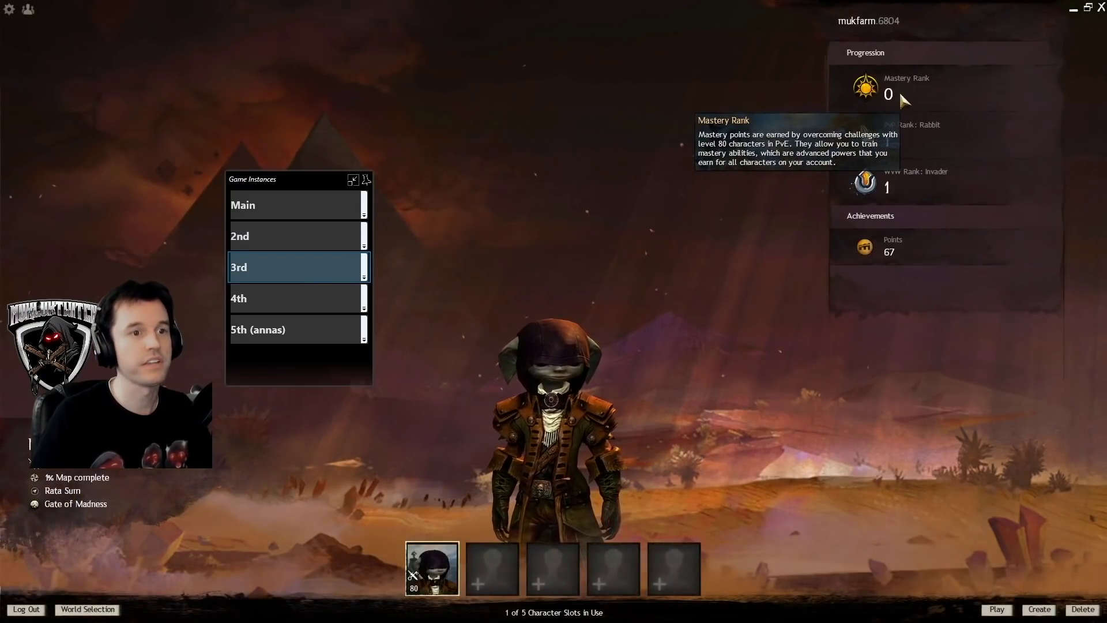
{"action": "left_click", "coordinate": [319, 299]}
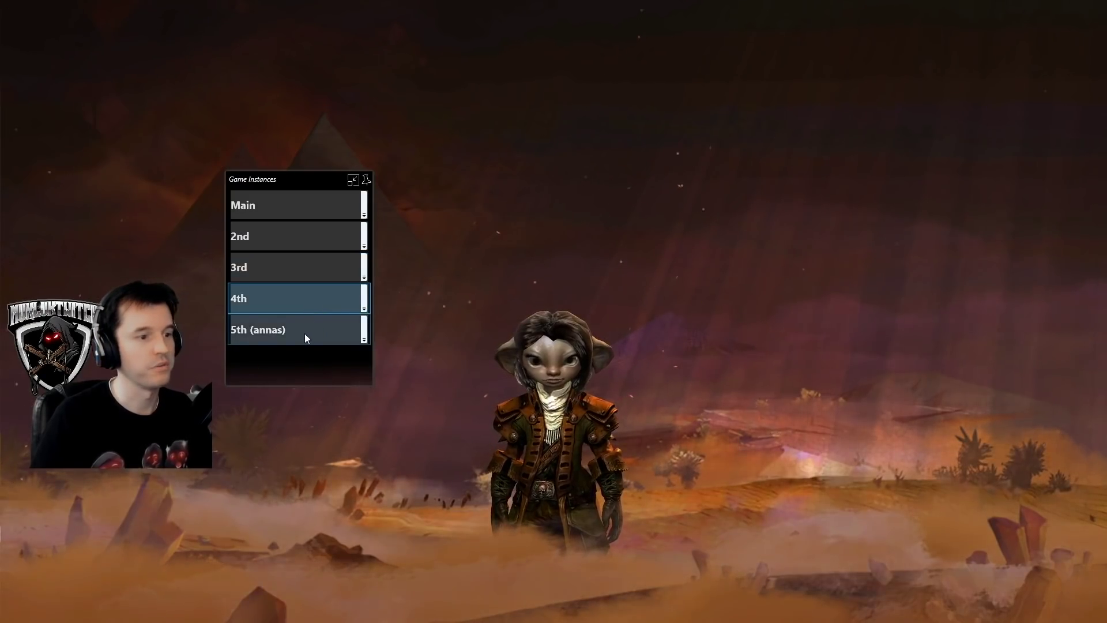
{"action": "left_click", "coordinate": [305, 336]}
{"action": "left_click", "coordinate": [314, 209]}
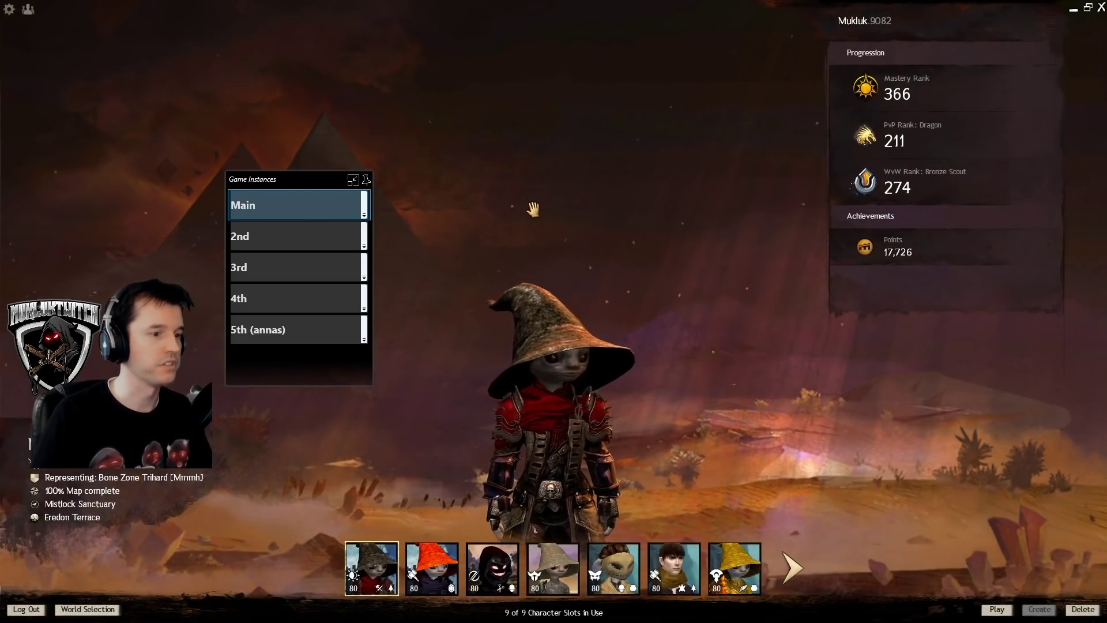
- Load the selected character into the game on the 2nd, 3rd, 4th and 5th (annas) instances
{"action": "left_click", "coordinate": [268, 239]}
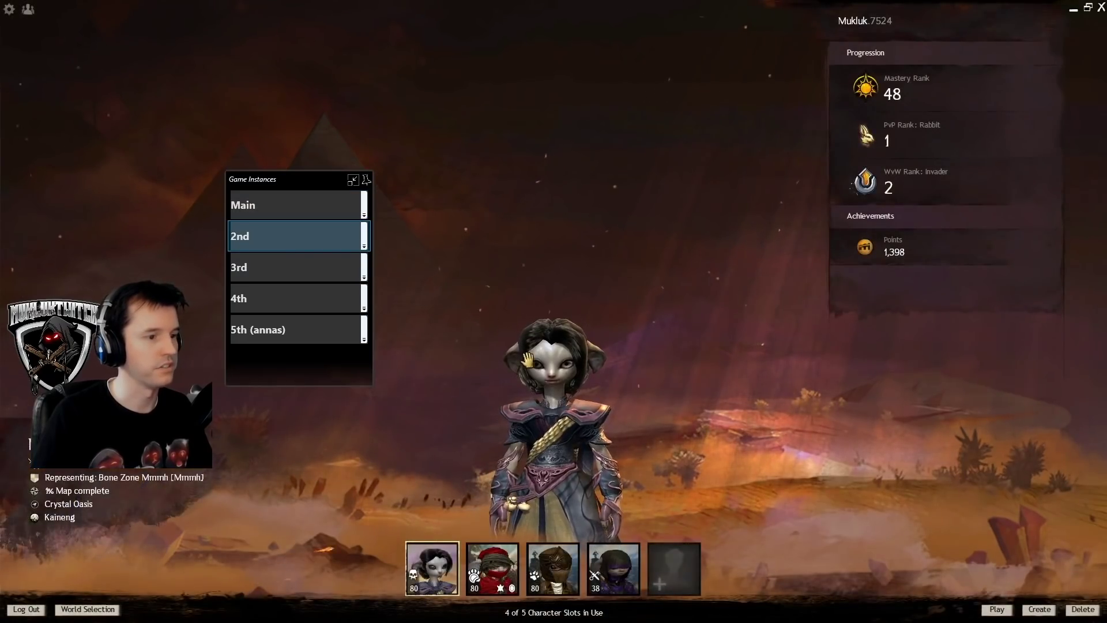
{"action": "left_click", "coordinate": [330, 296]}
{"action": "left_click", "coordinate": [331, 267]}
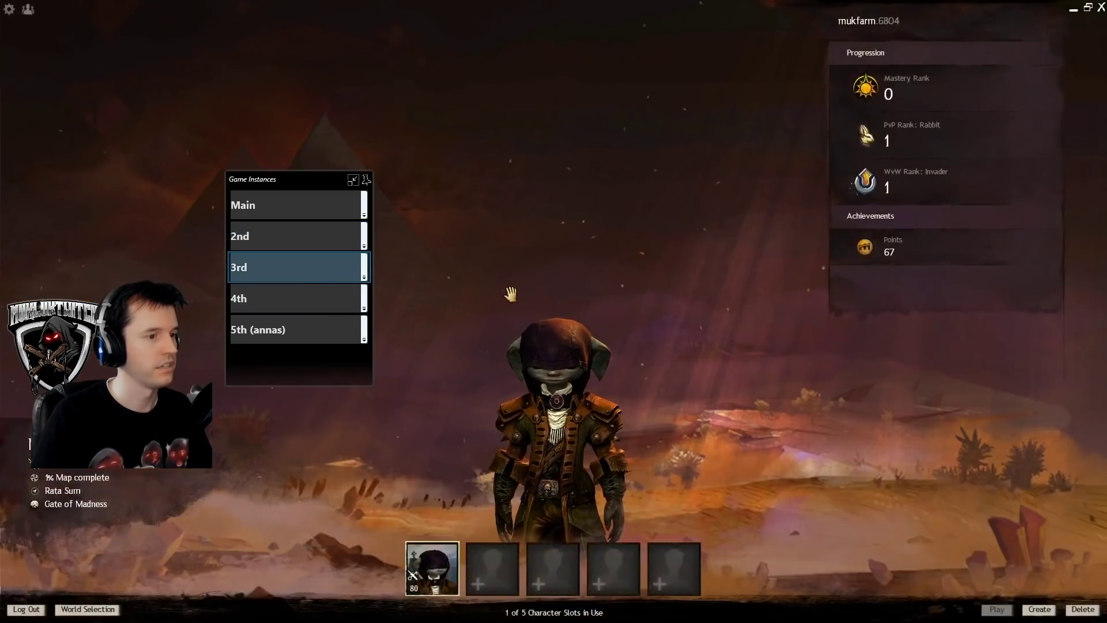
{"action": "left_click", "coordinate": [309, 298]}
{"action": "left_click", "coordinate": [284, 324]}
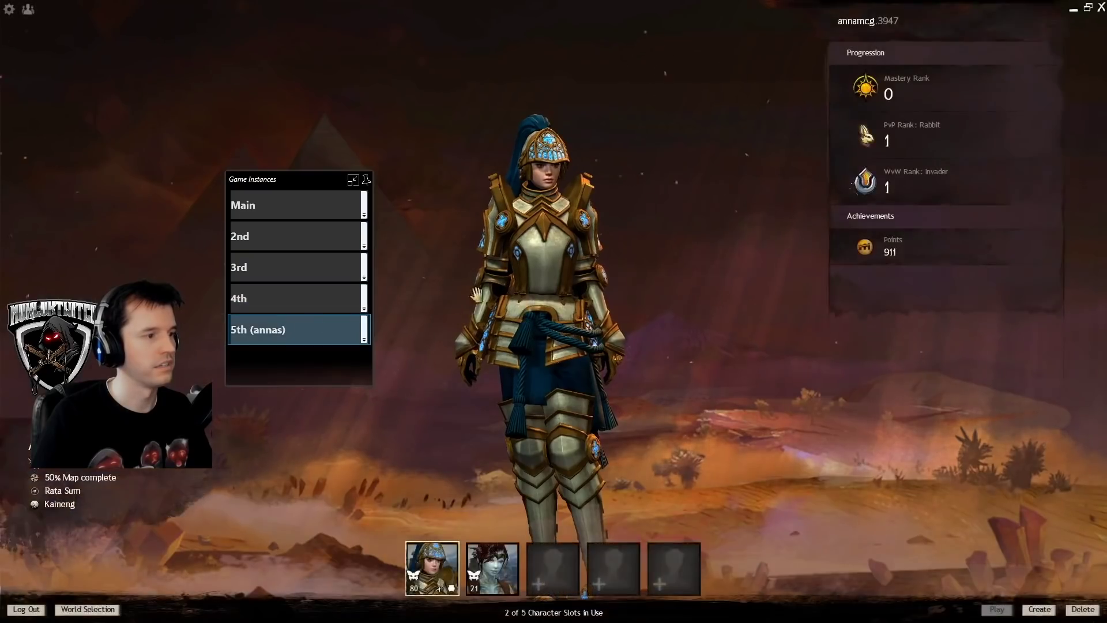
- Exit the 2nd, 3rd, 4th and 5th (annas) game clients to the desktop, keeping only the Main instance running
{"action": "left_click", "coordinate": [337, 246]}
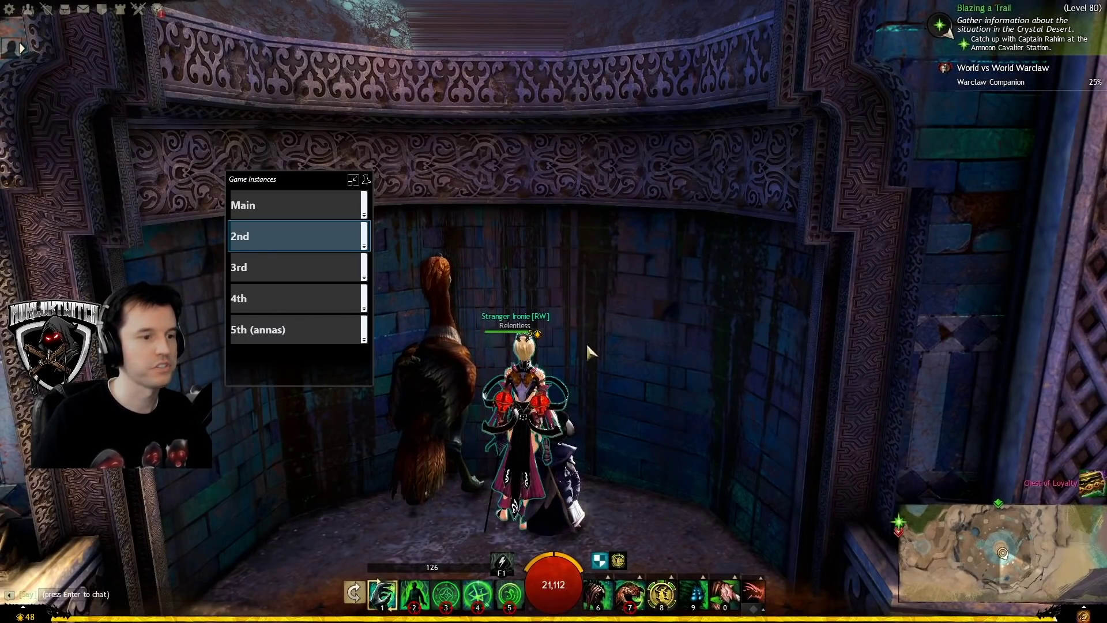
{"action": "key", "text": "Escape"}
{"action": "left_click", "coordinate": [322, 269]}
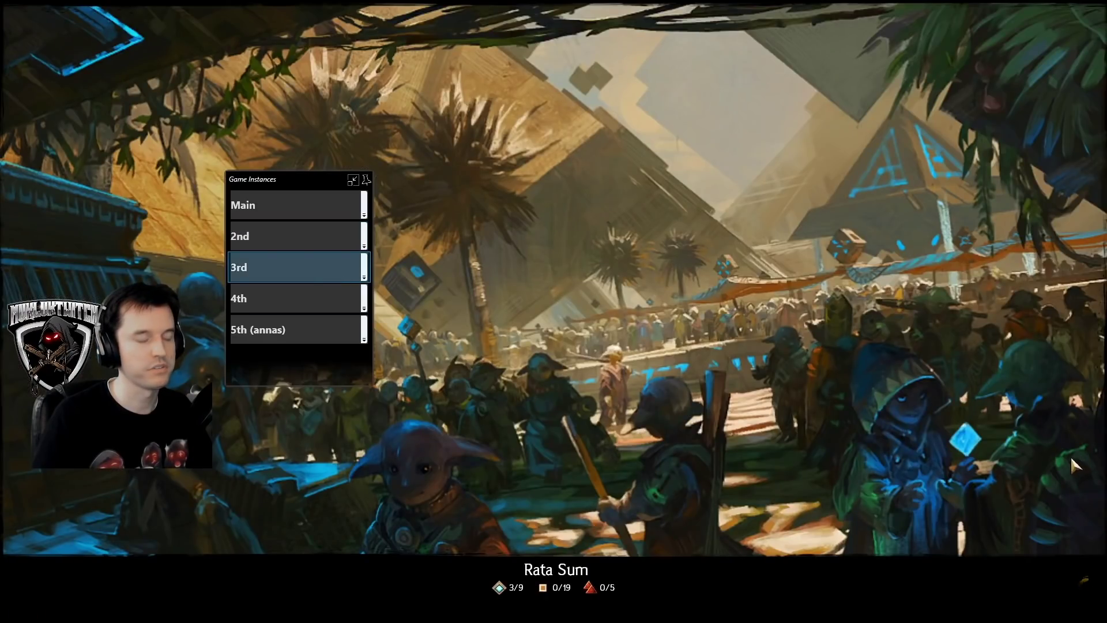
{"action": "key", "text": "Escape"}
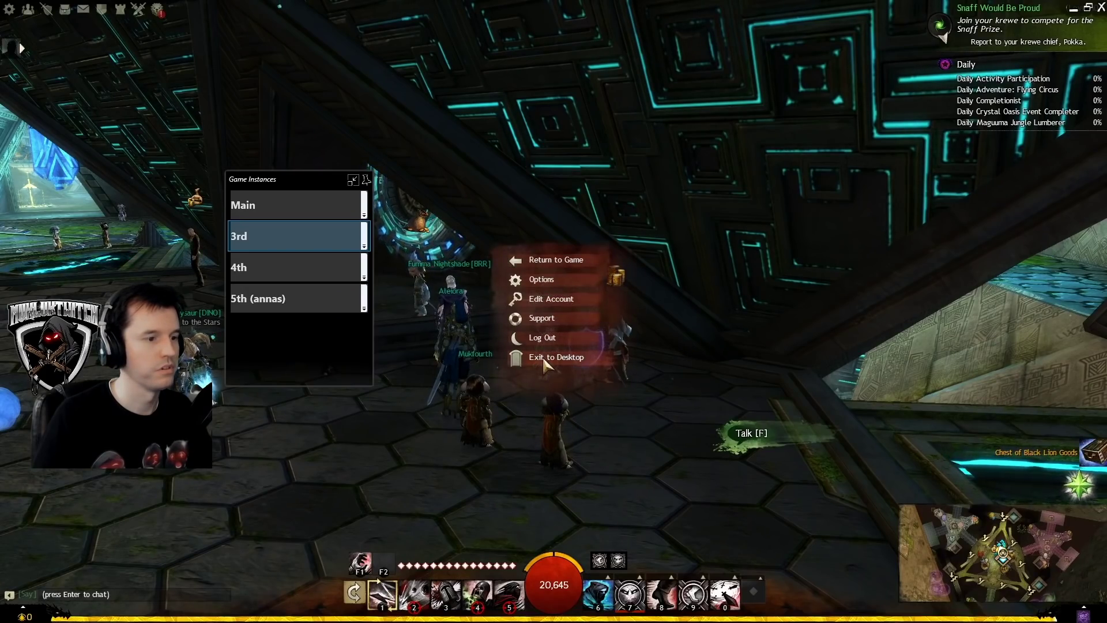
{"action": "left_click", "coordinate": [303, 269]}
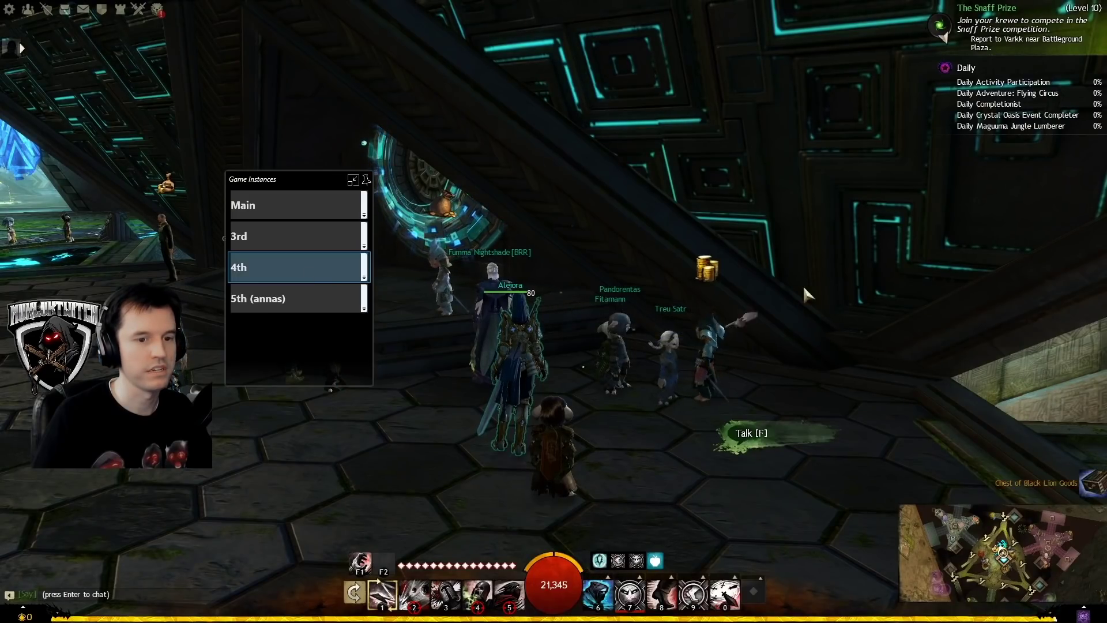
{"action": "key", "text": "Escape"}
{"action": "left_click", "coordinate": [300, 271]}
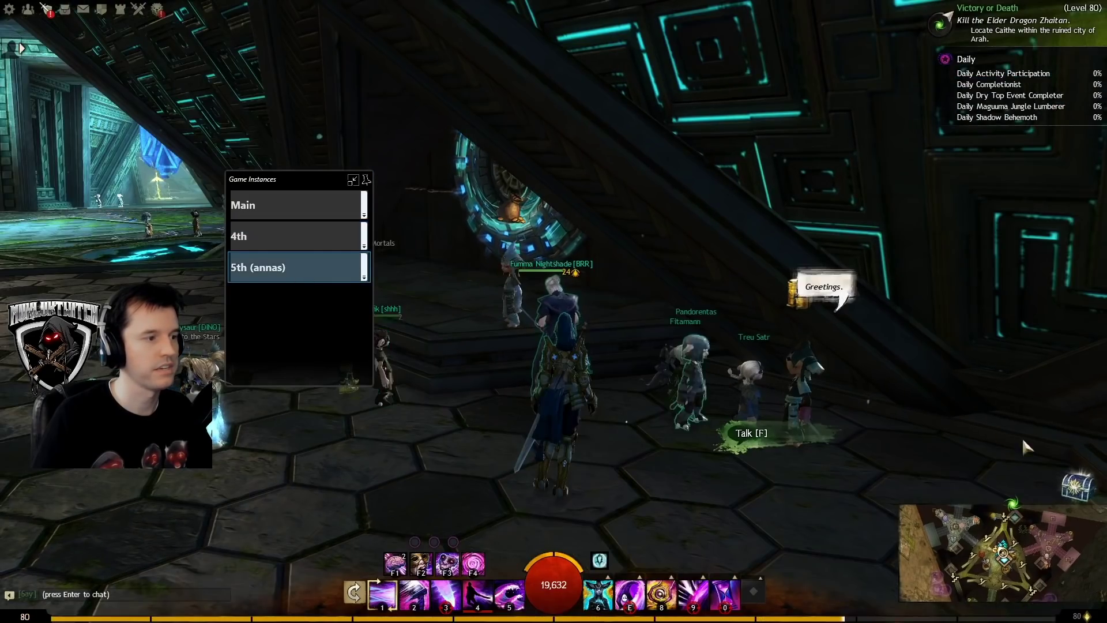
{"action": "key", "text": "Escape"}
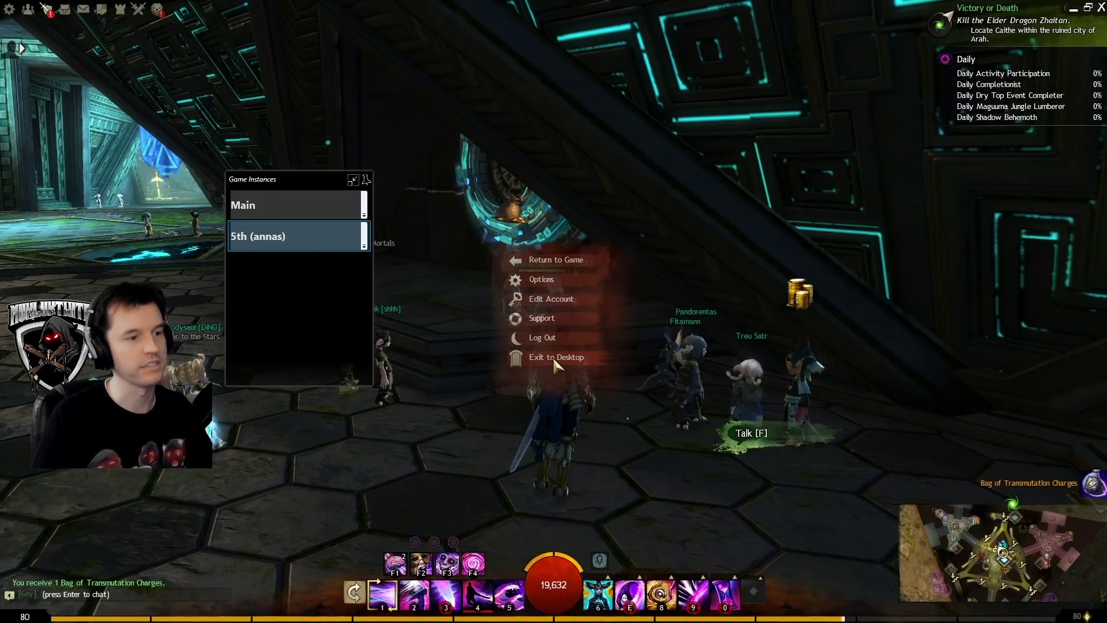
{"action": "left_click", "coordinate": [542, 337]}
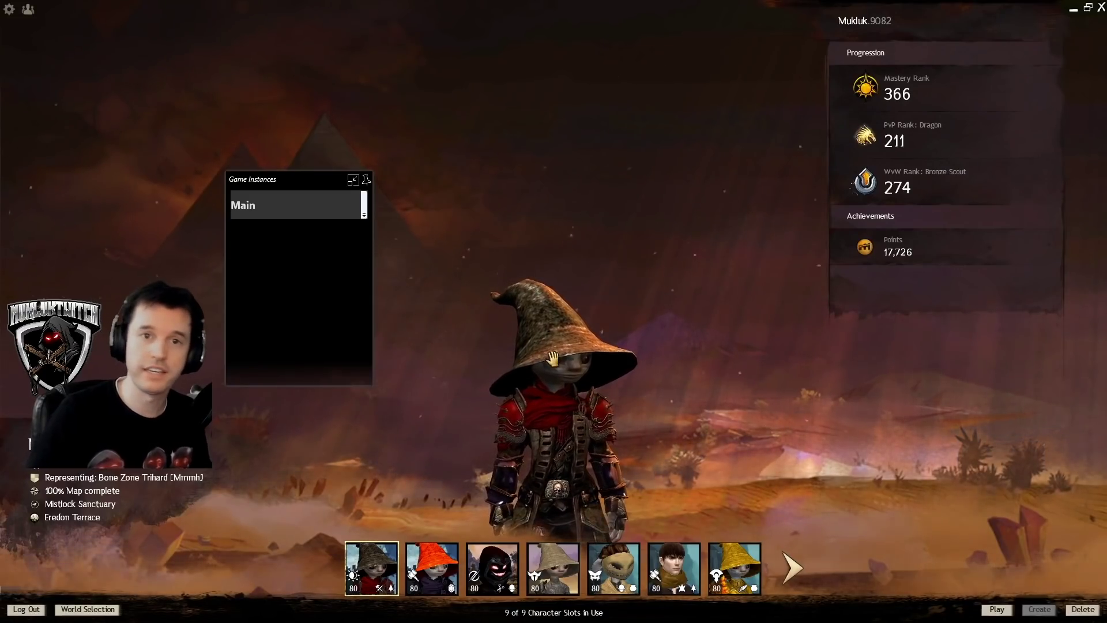
{"action": "key", "text": "Return"}
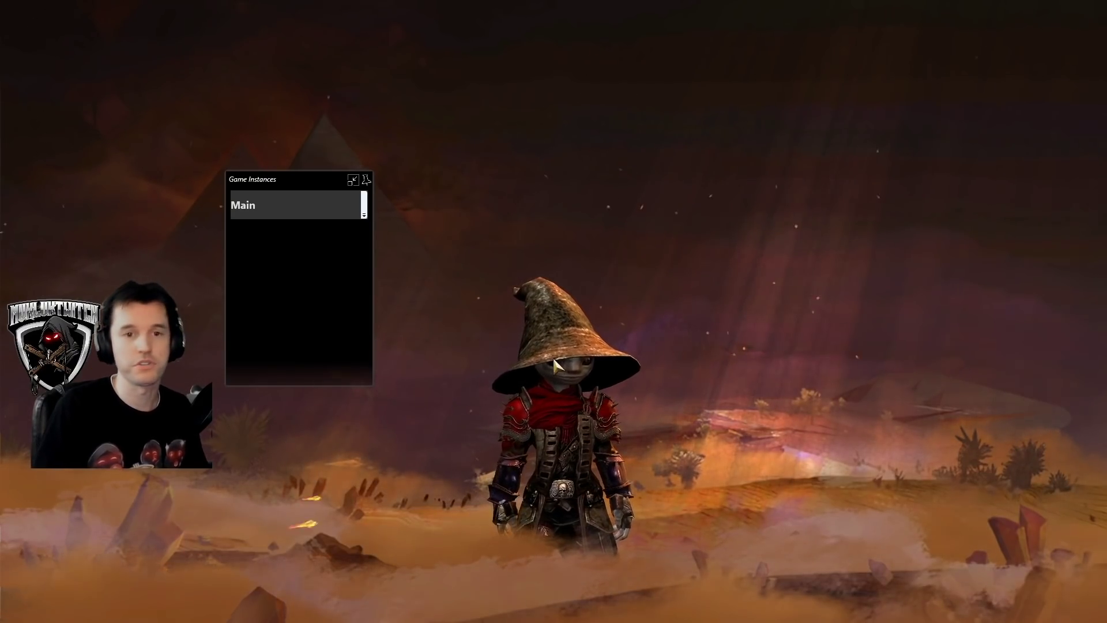
{"action": "mouse_move", "coordinate": [595, 258]}
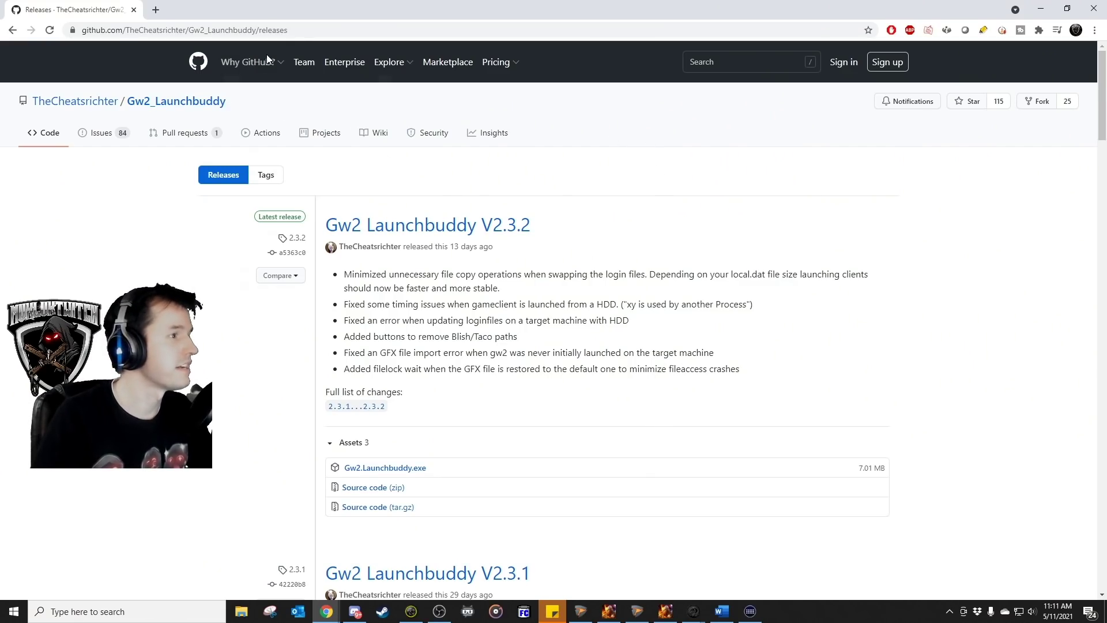
- Download Gw2.Launchbuddy.exe V2.3.2 from the project's GitHub releases page and minimize the browser
{"action": "left_click", "coordinate": [237, 30]}
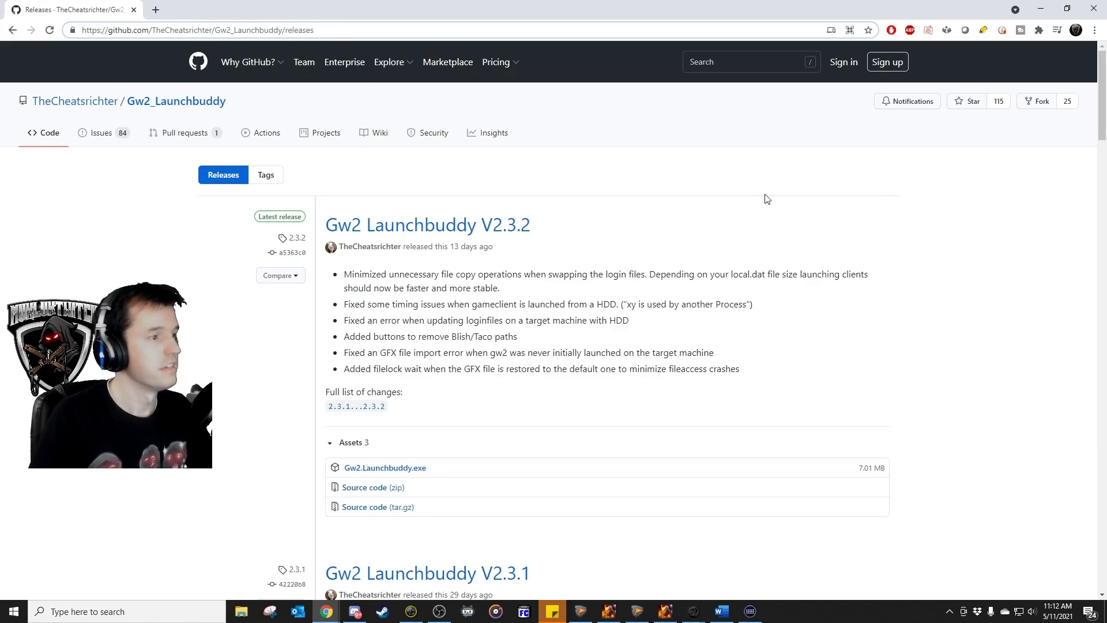
{"action": "left_click", "coordinate": [921, 223]}
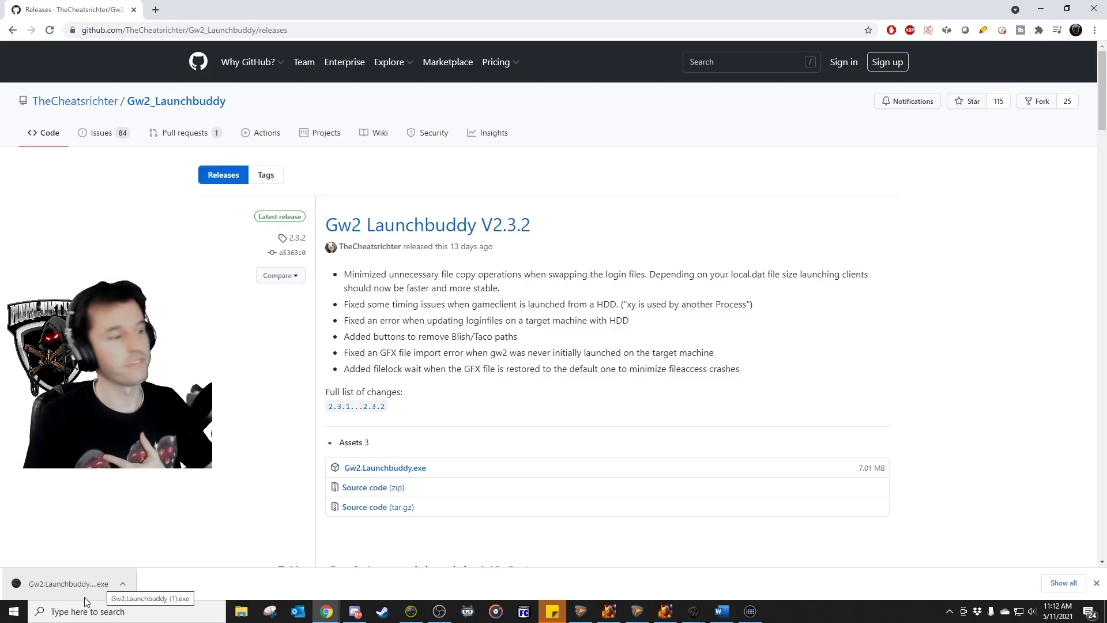
{"action": "left_click", "coordinate": [1039, 9]}
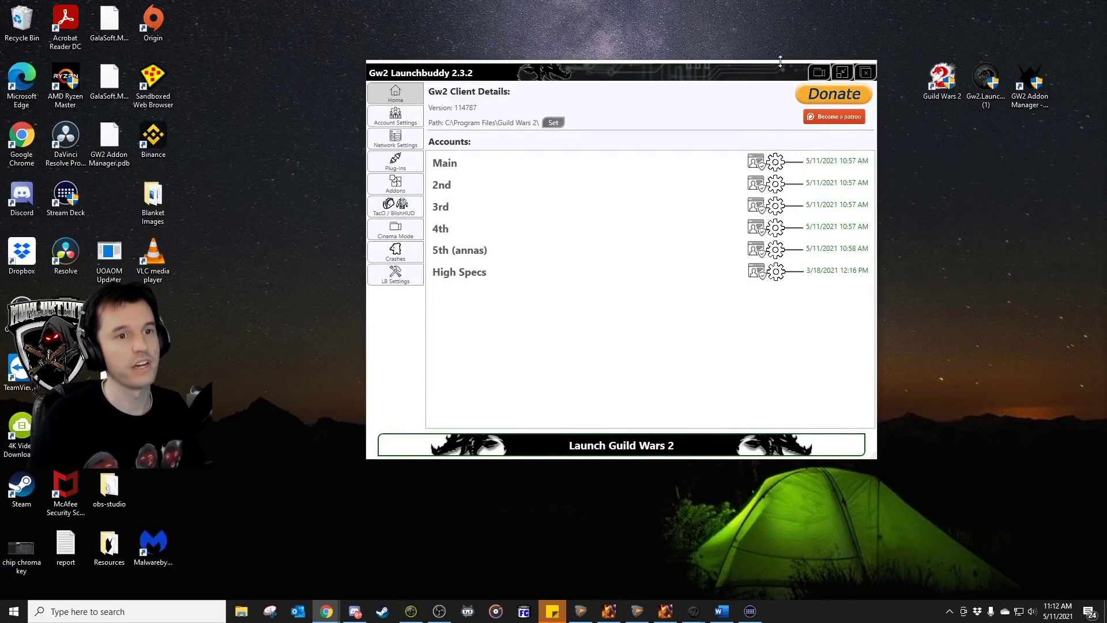
{"action": "left_click_drag", "start_coordinate": [773, 70], "coordinate": [722, 75]}
{"action": "left_click_drag", "start_coordinate": [897, 200], "coordinate": [978, 86]}
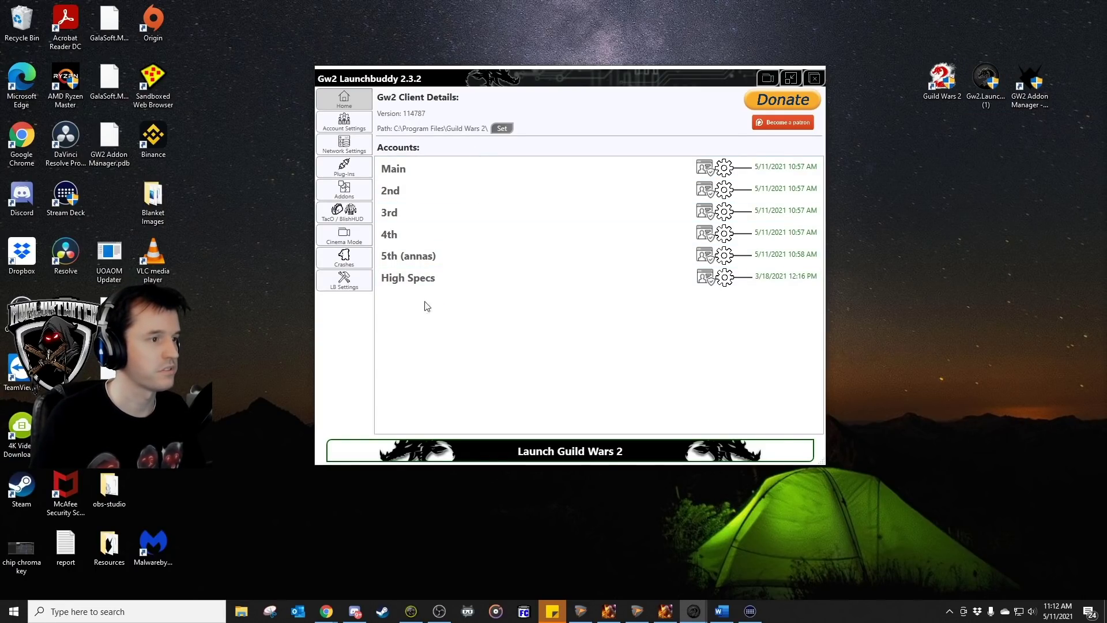
{"action": "left_click", "coordinate": [356, 128]}
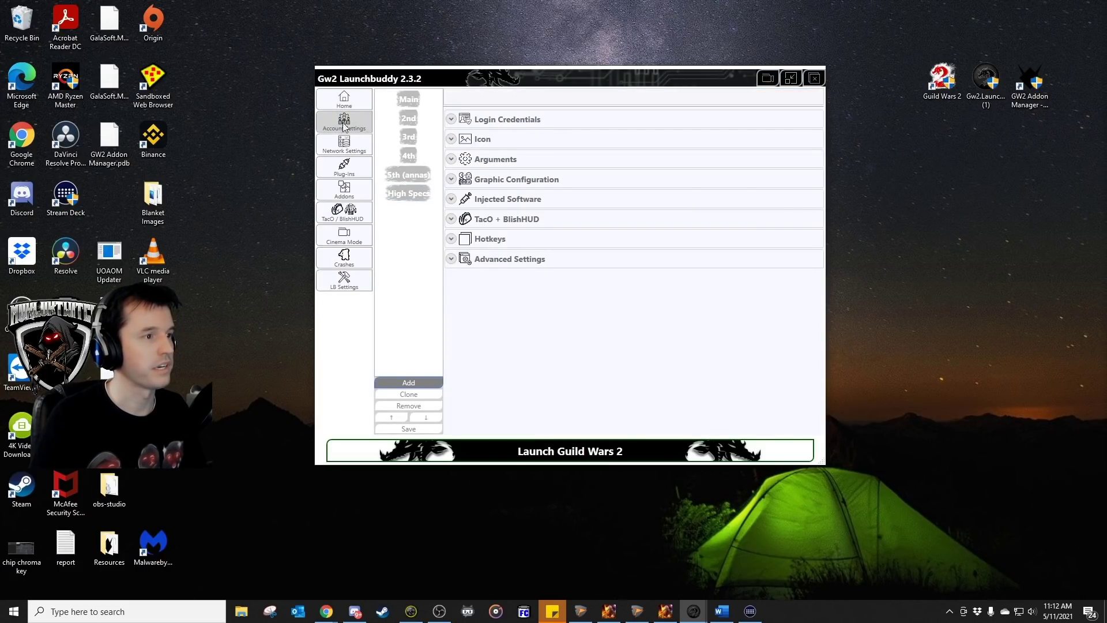
{"action": "left_click", "coordinate": [420, 382]}
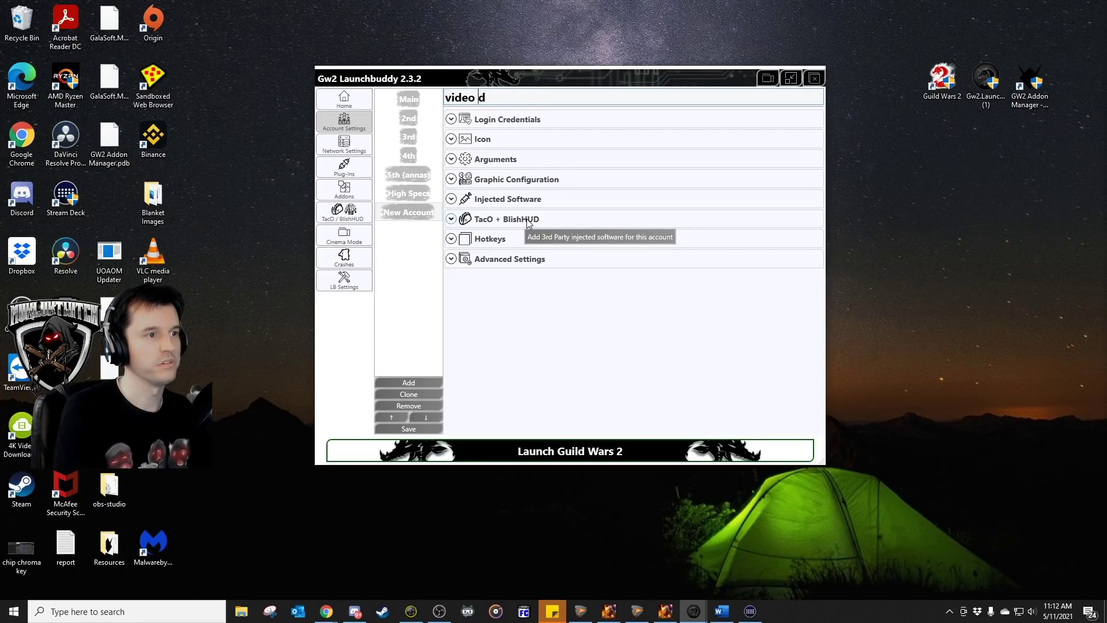
{"action": "type", "text": "video demonstration"}
{"action": "key", "text": "Return"}
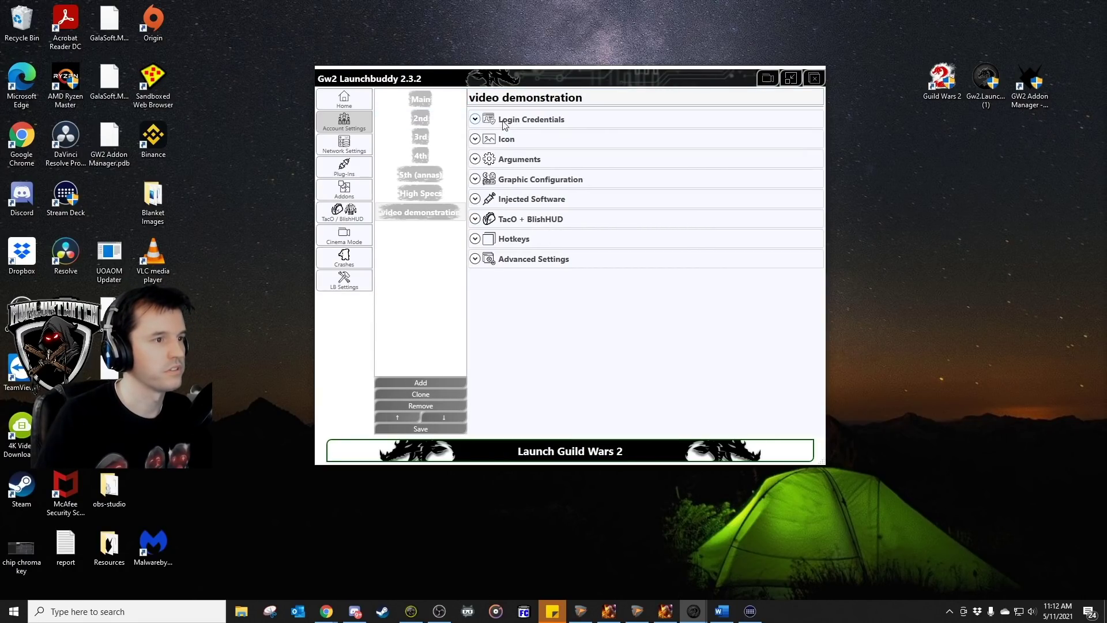
- Open the login file setup for the video demonstration account, visit the account name and password fields, and close the Guild Wars 2 launcher
{"action": "left_click", "coordinate": [474, 120]}
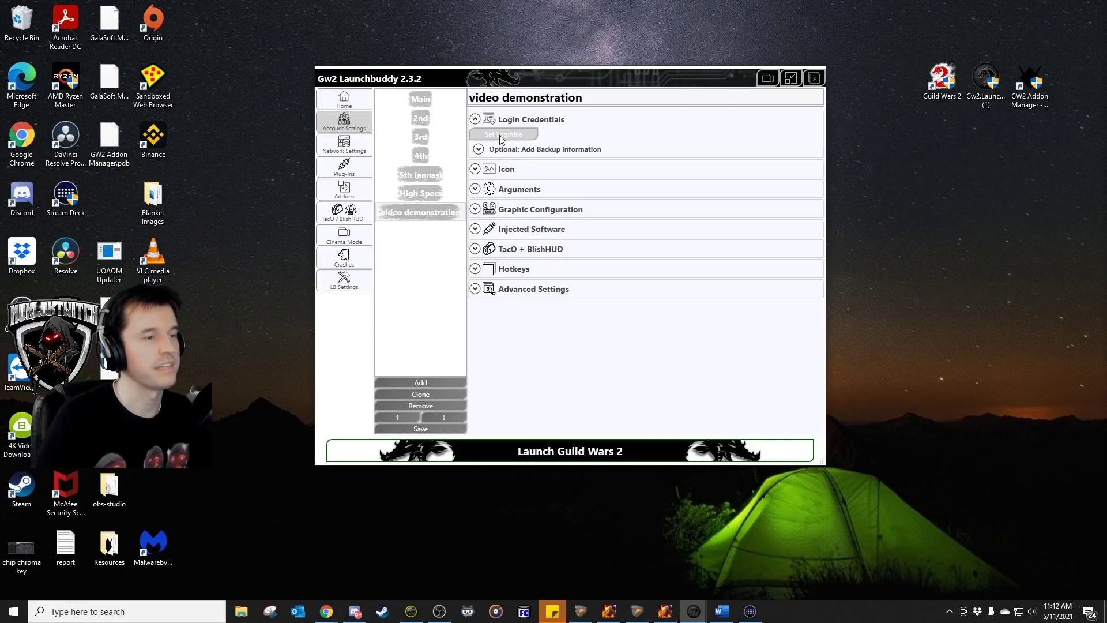
{"action": "left_click", "coordinate": [501, 139]}
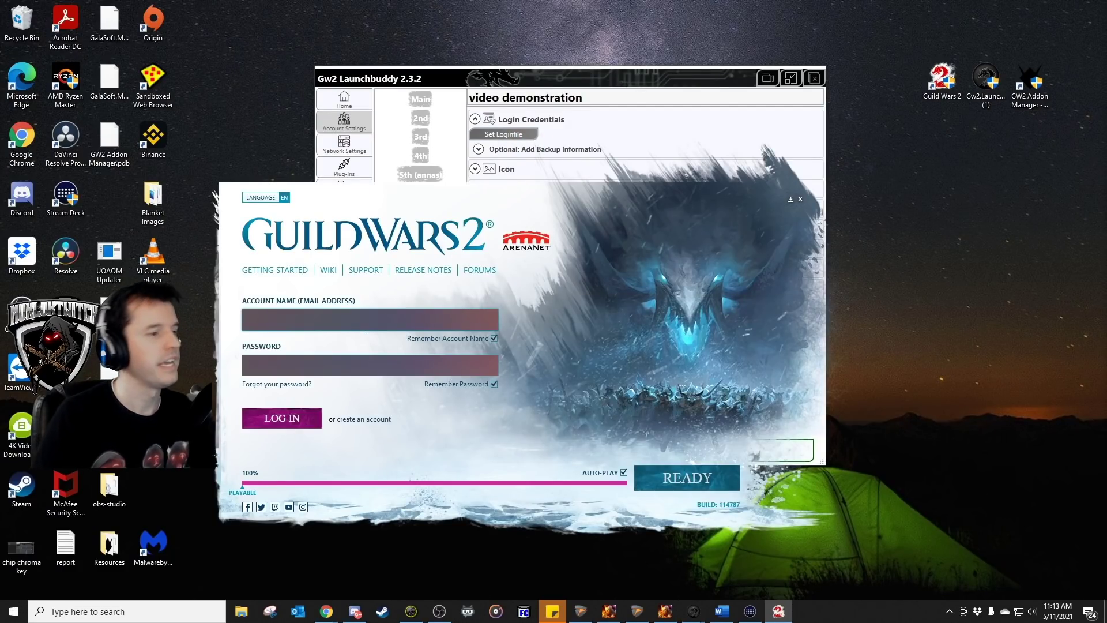
{"action": "key", "text": "Tab"}
{"action": "left_click", "coordinate": [369, 319]}
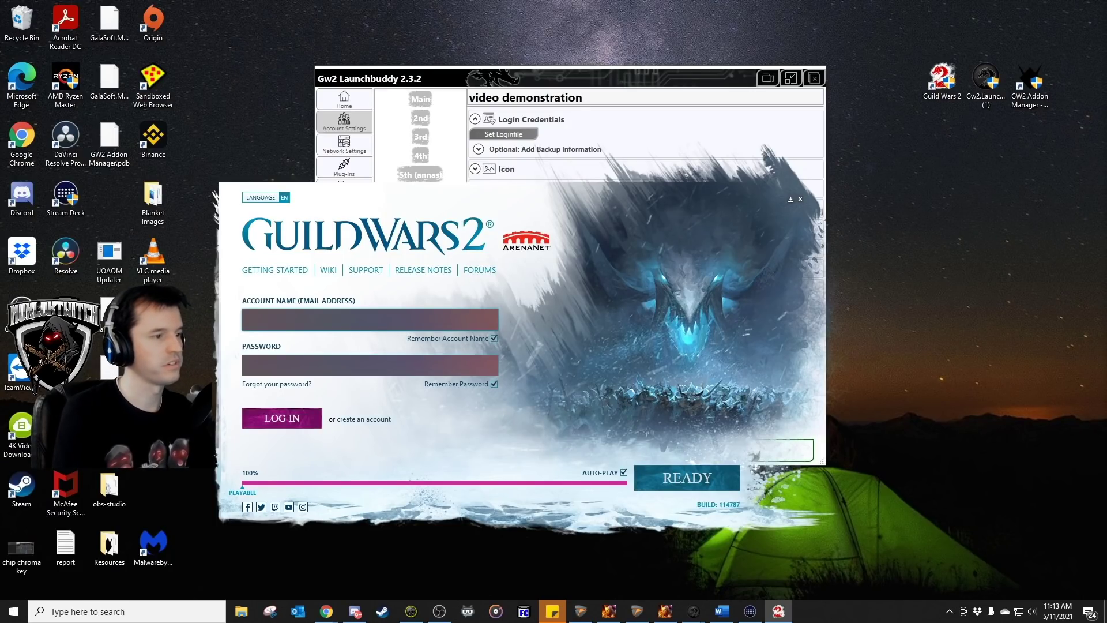
{"action": "key", "text": "Tab"}
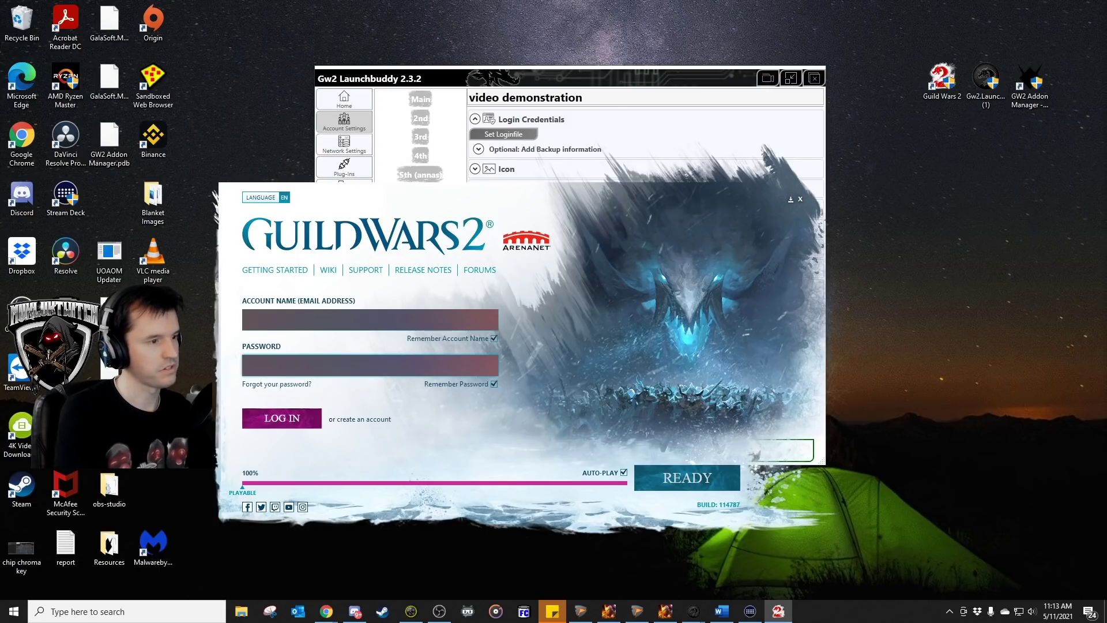
{"action": "key", "text": "alt+F4"}
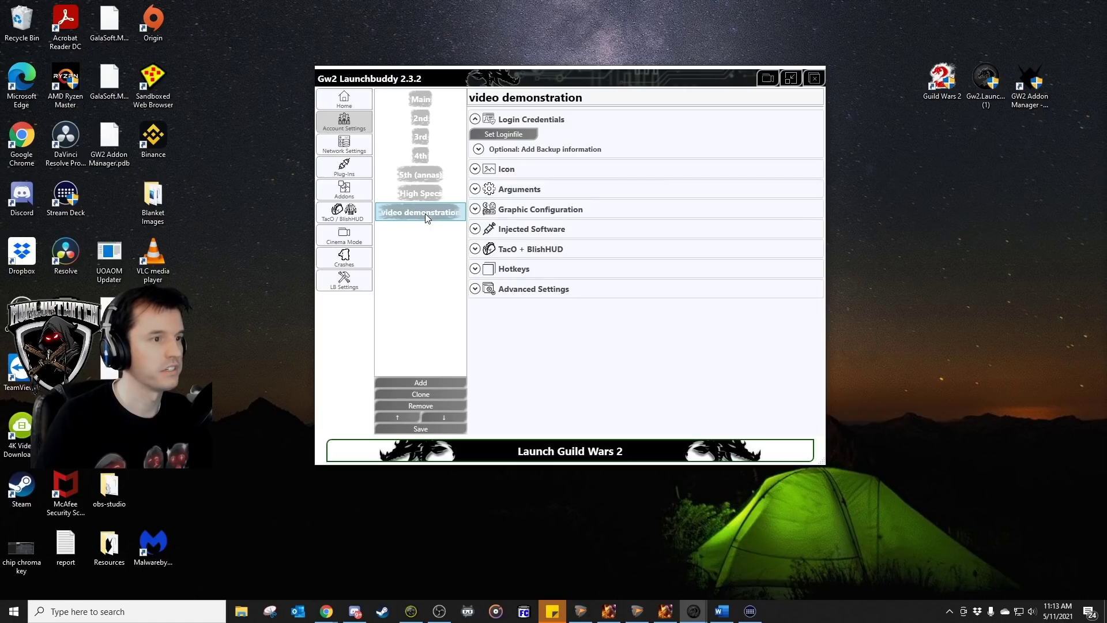
- Examine the video demonstration account's icon choices and the graphic configuration parameters
{"action": "left_click", "coordinate": [476, 189]}
{"action": "left_click", "coordinate": [475, 170]}
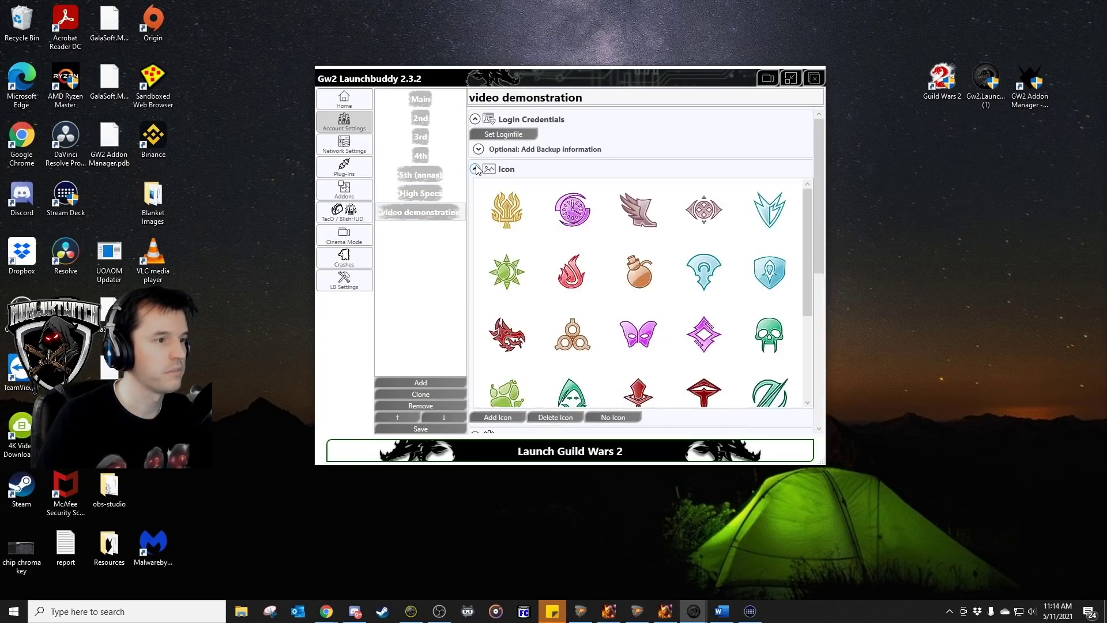
{"action": "left_click", "coordinate": [475, 169]}
{"action": "left_click", "coordinate": [475, 189]}
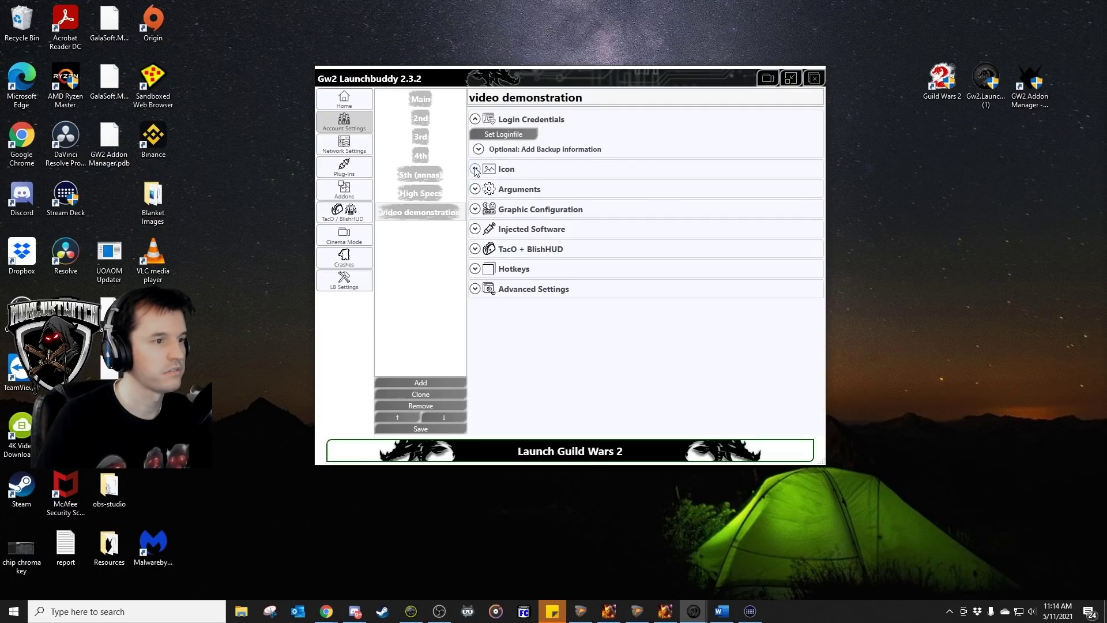
{"action": "left_click", "coordinate": [475, 209]}
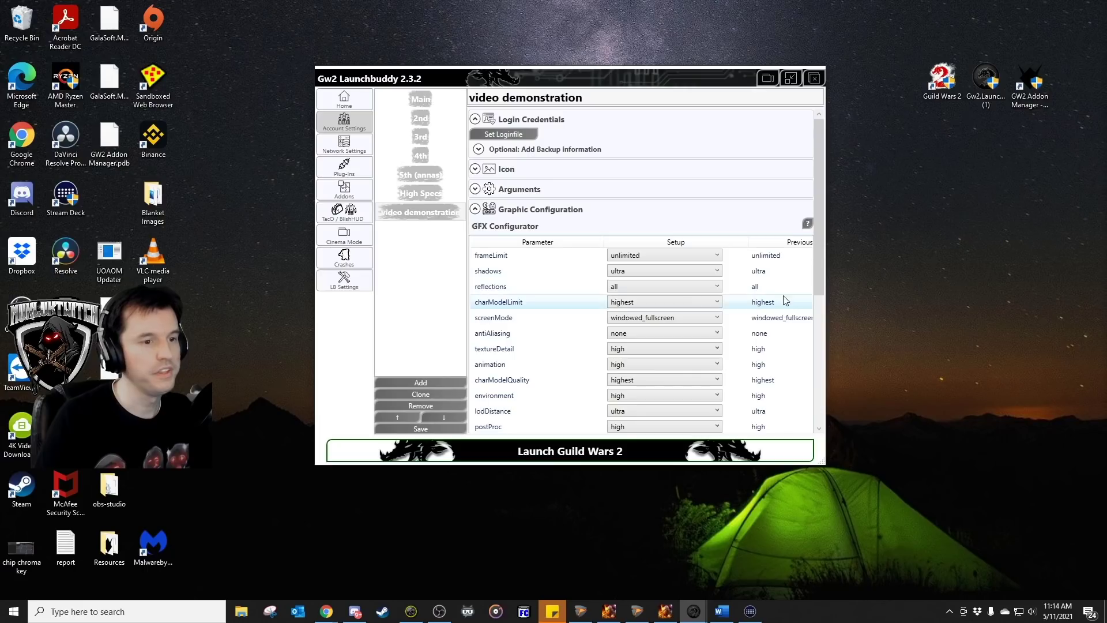
{"action": "left_click_drag", "start_coordinate": [818, 243], "coordinate": [816, 321]}
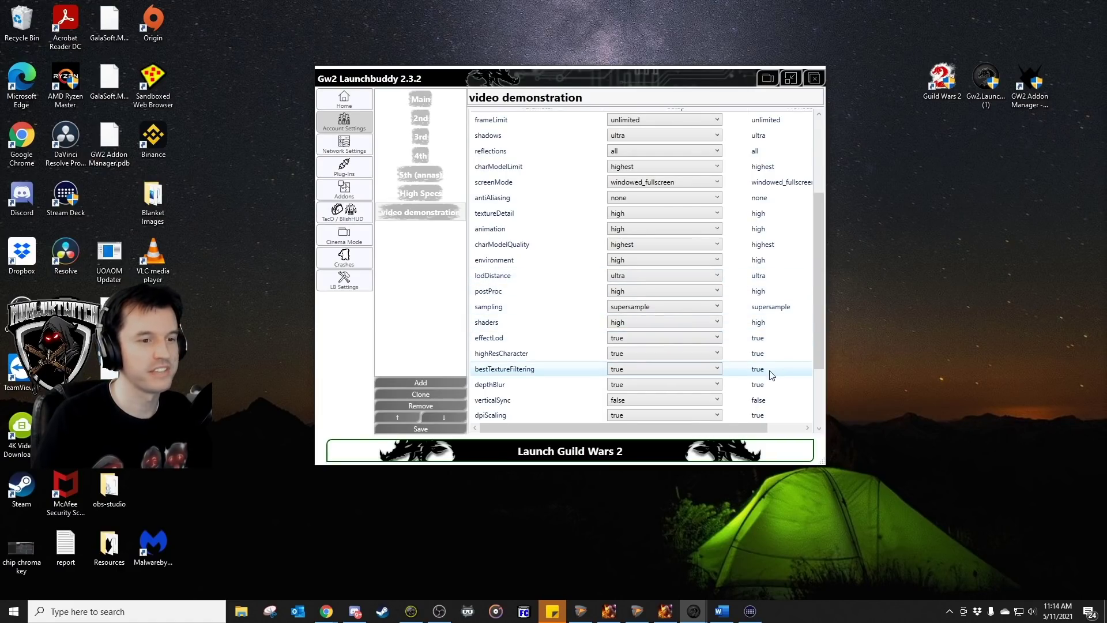
{"action": "scroll", "coordinate": [821, 342], "scroll_direction": "down", "scroll_amount": 2}
{"action": "scroll", "coordinate": [815, 368], "scroll_direction": "up", "scroll_amount": 3}
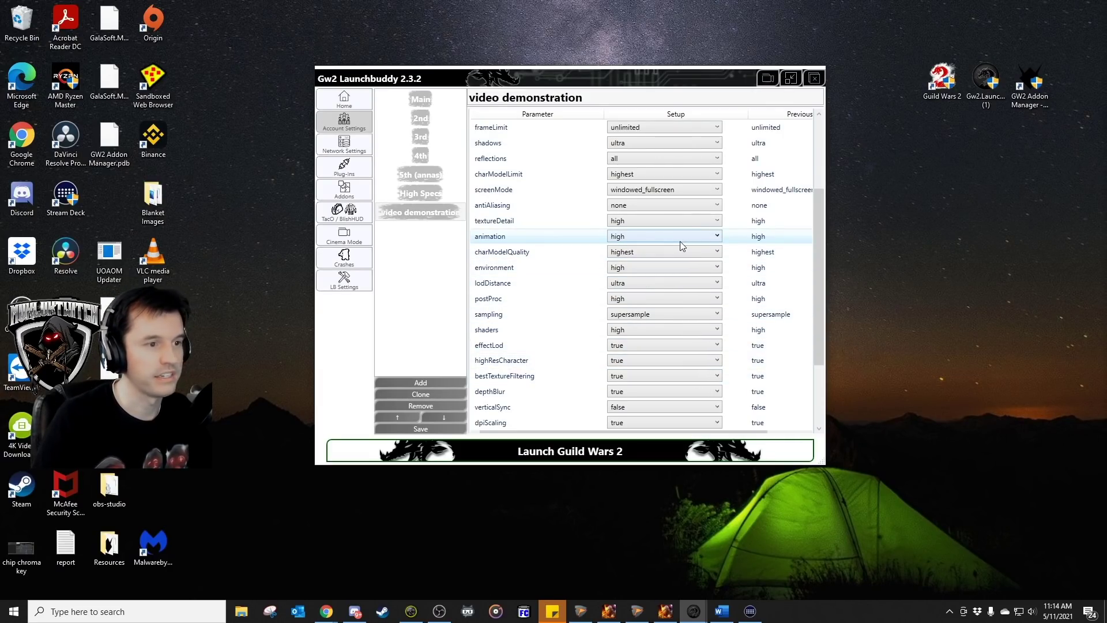
- Set the video demonstration account's shadows to off, reflections to none and charModelLimit to lowest, and save the account settings
{"action": "left_click", "coordinate": [650, 143]}
{"action": "left_click", "coordinate": [647, 157]}
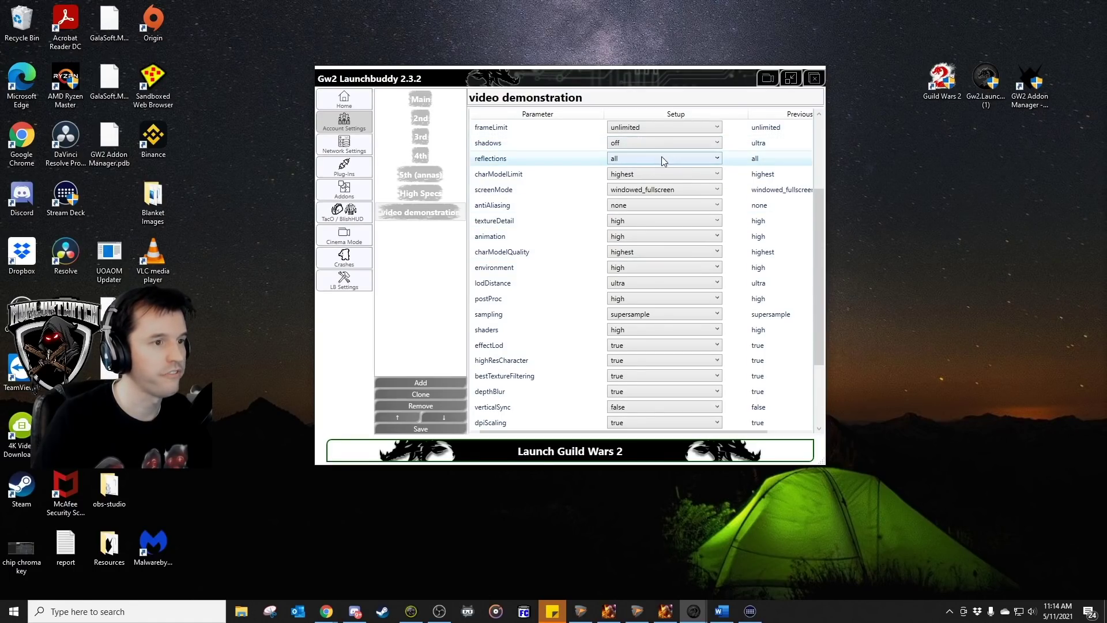
{"action": "left_click", "coordinate": [662, 158]}
{"action": "left_click", "coordinate": [672, 168]}
{"action": "scroll", "coordinate": [818, 274], "scroll_direction": "down", "scroll_amount": 2}
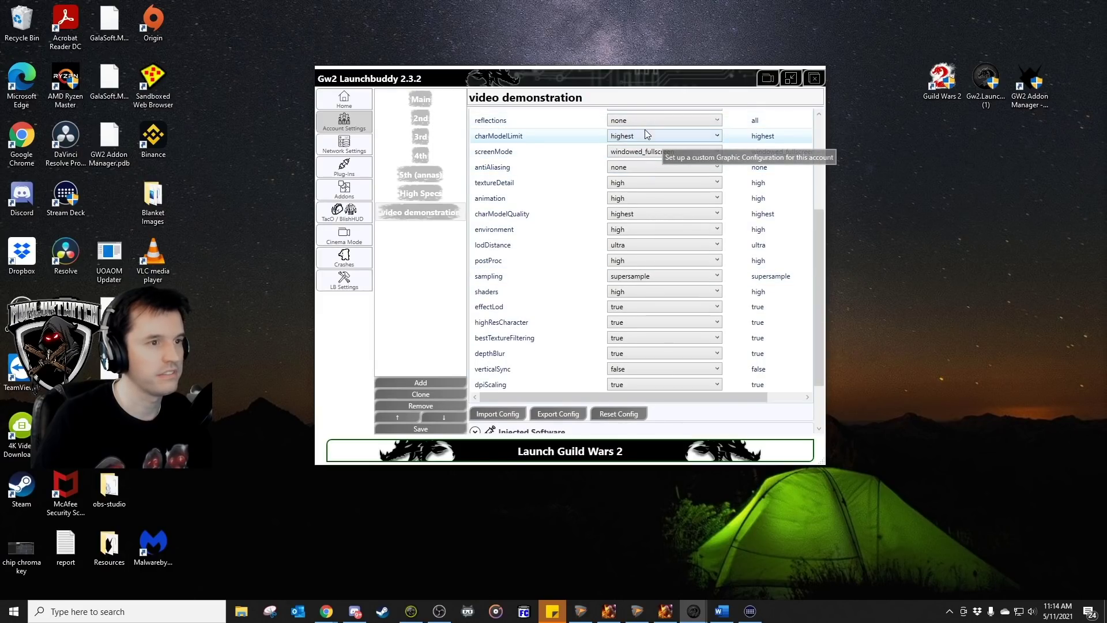
{"action": "left_click", "coordinate": [646, 137]}
{"action": "left_click", "coordinate": [639, 150]}
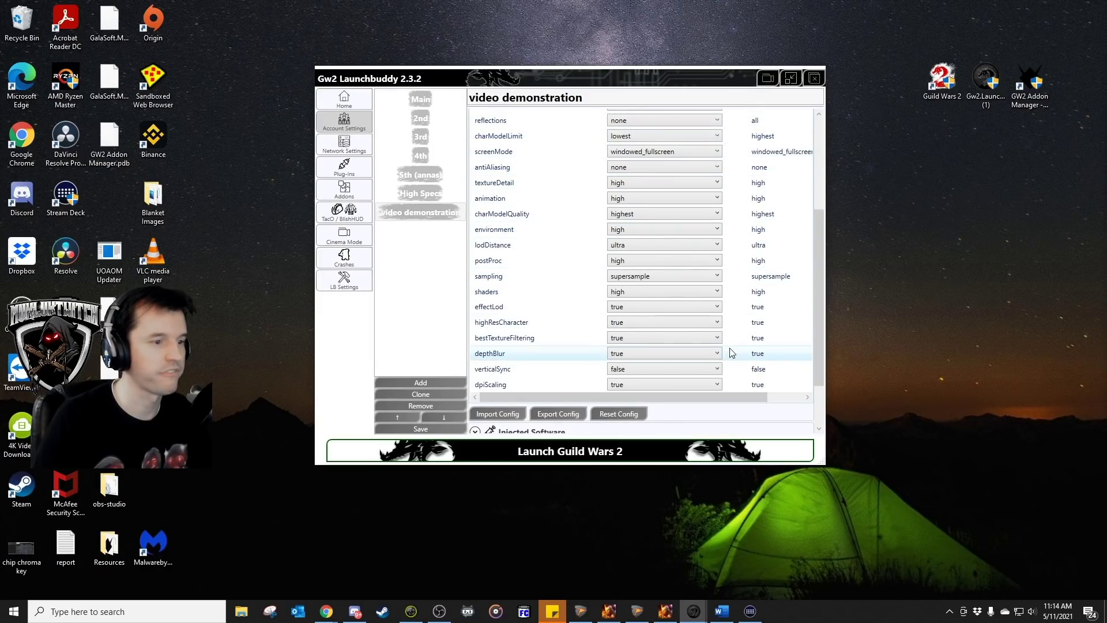
{"action": "left_click", "coordinate": [421, 429]}
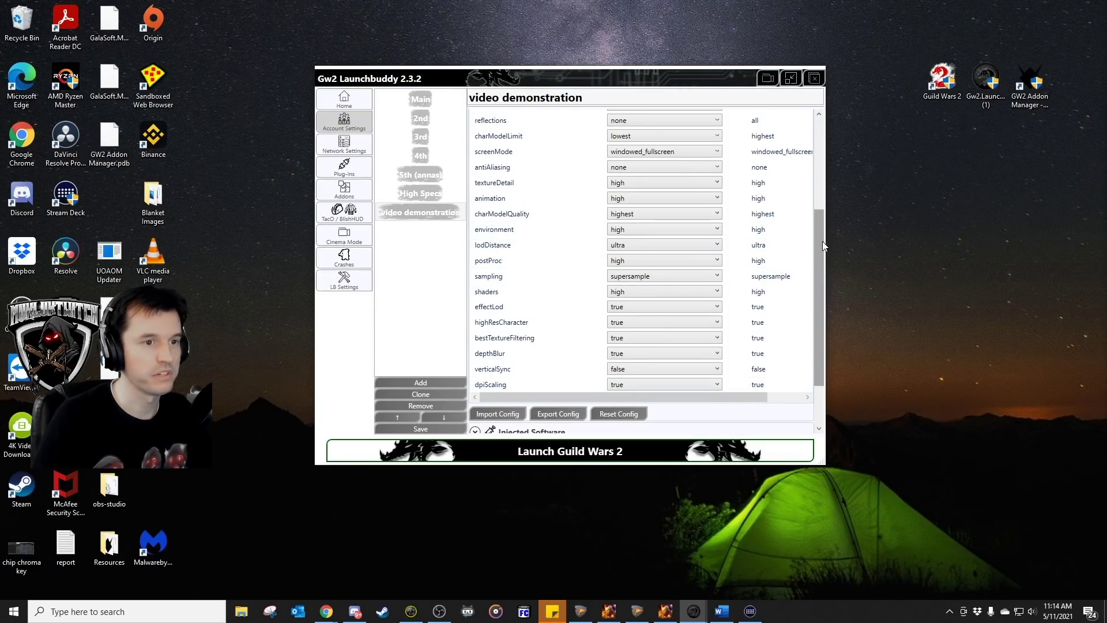
- Collapse the graphic configuration and review the video demonstration account's injected software section and launch arguments
{"action": "left_click", "coordinate": [475, 209]}
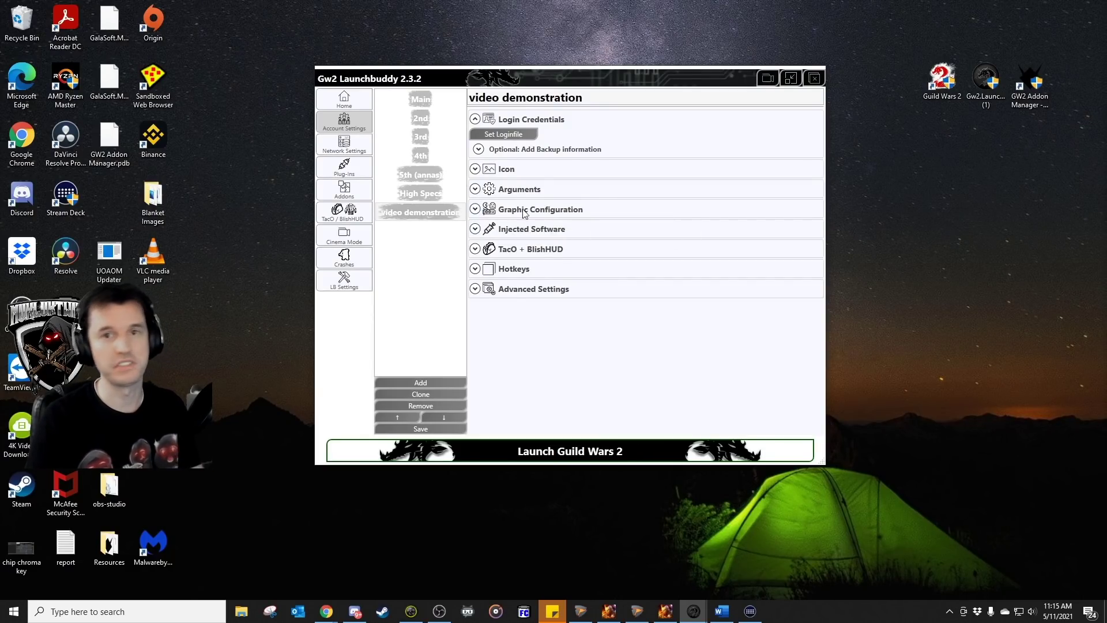
{"action": "left_click", "coordinate": [475, 230]}
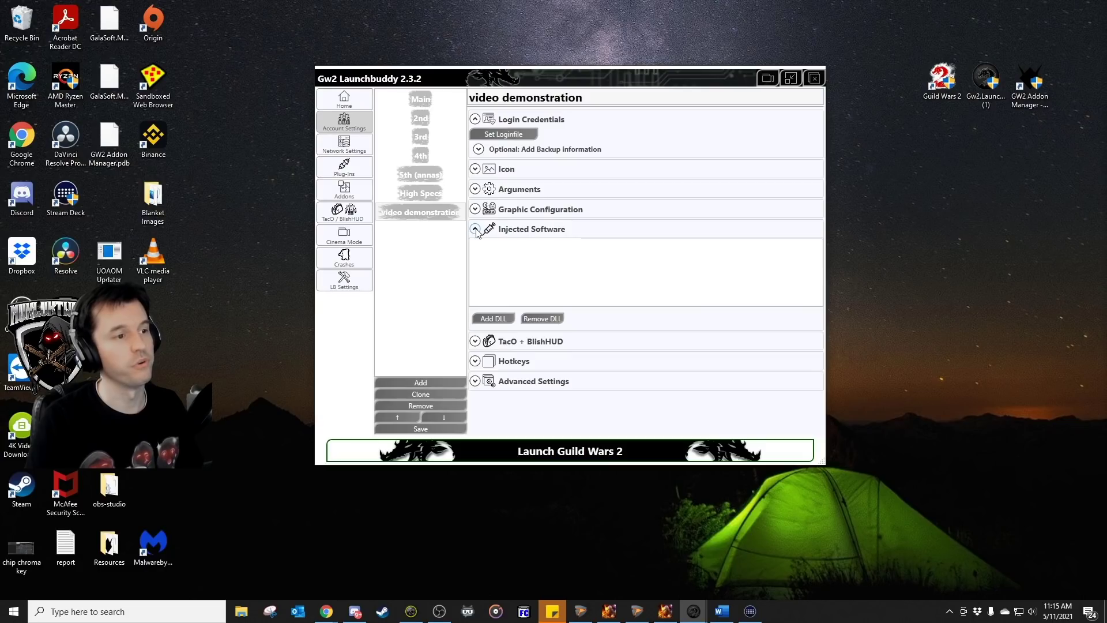
{"action": "left_click", "coordinate": [475, 229]}
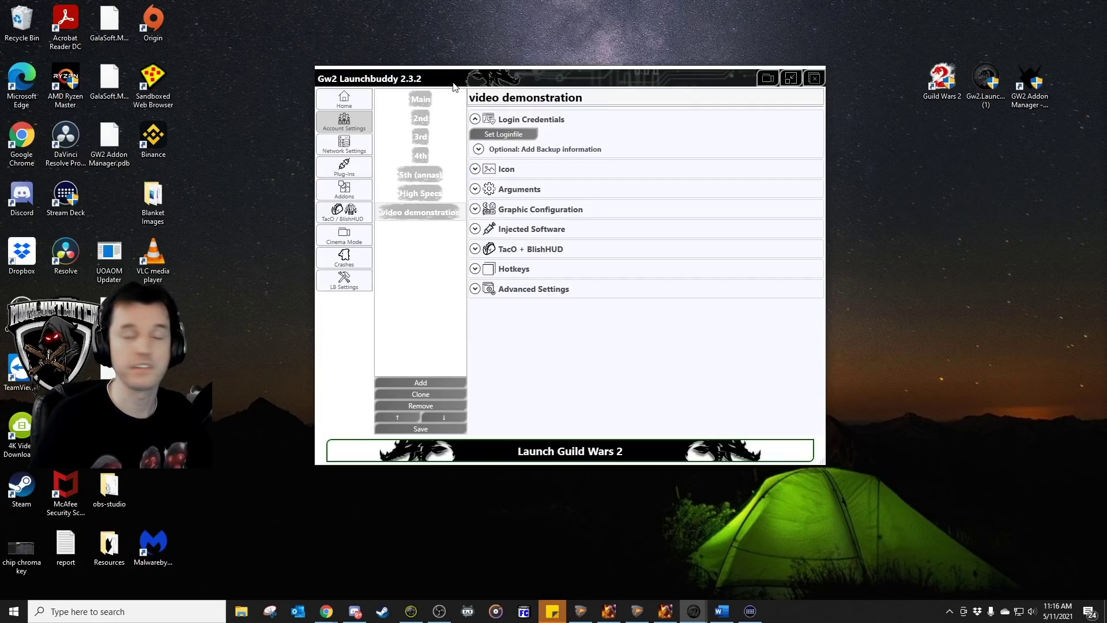
{"action": "left_click", "coordinate": [475, 190]}
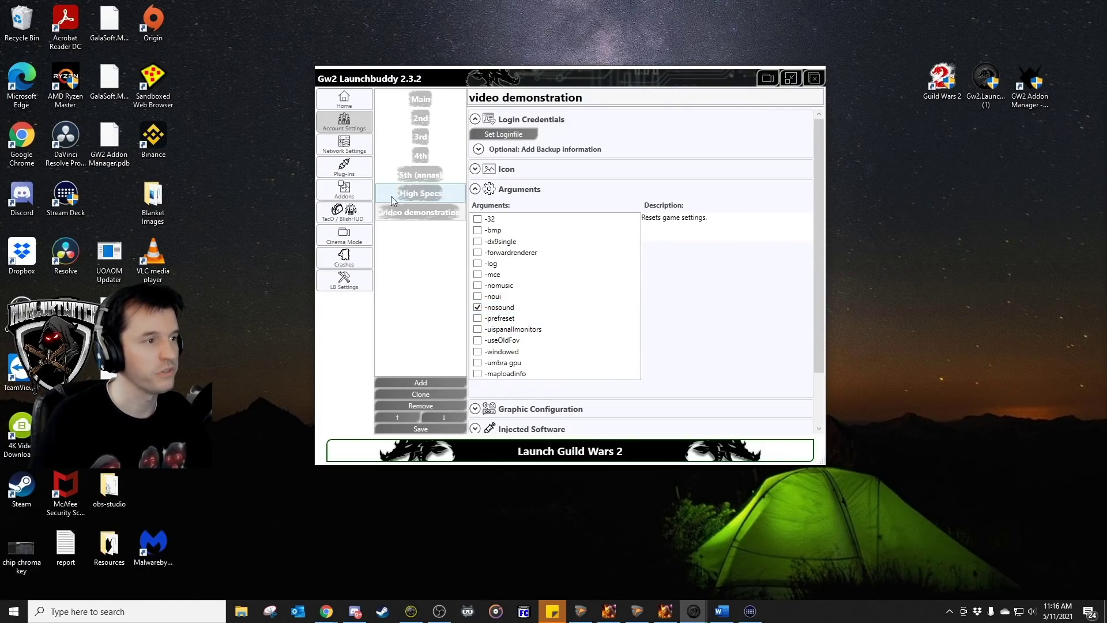
- Select the video demonstration account in the home account list and launch Guild Wars 2 with it
{"action": "left_click", "coordinate": [345, 100]}
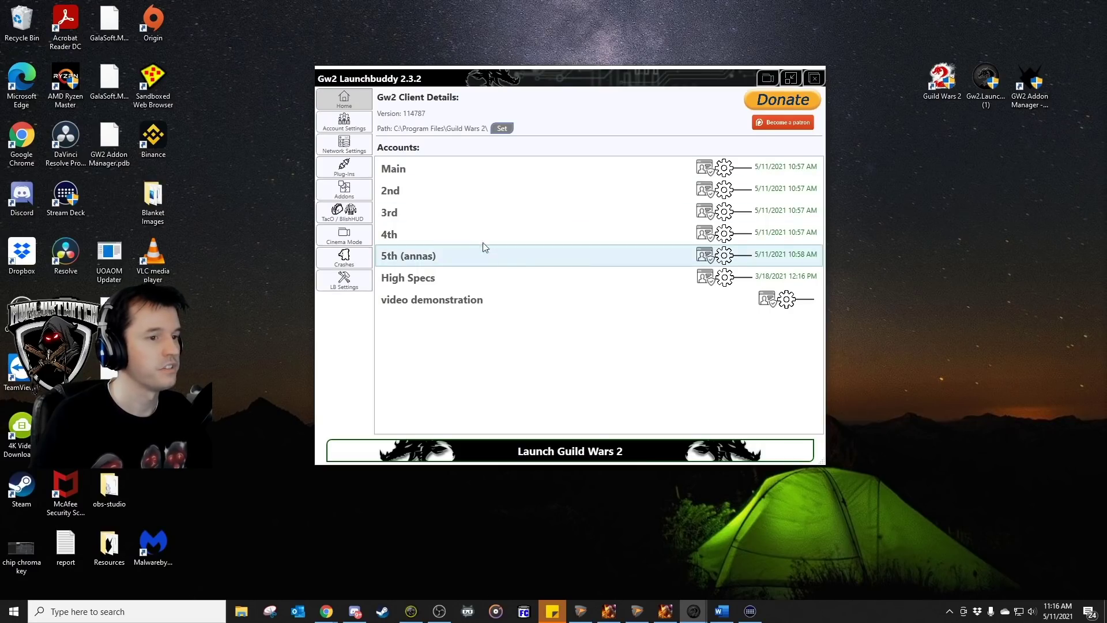
{"action": "double_click", "coordinate": [526, 299]}
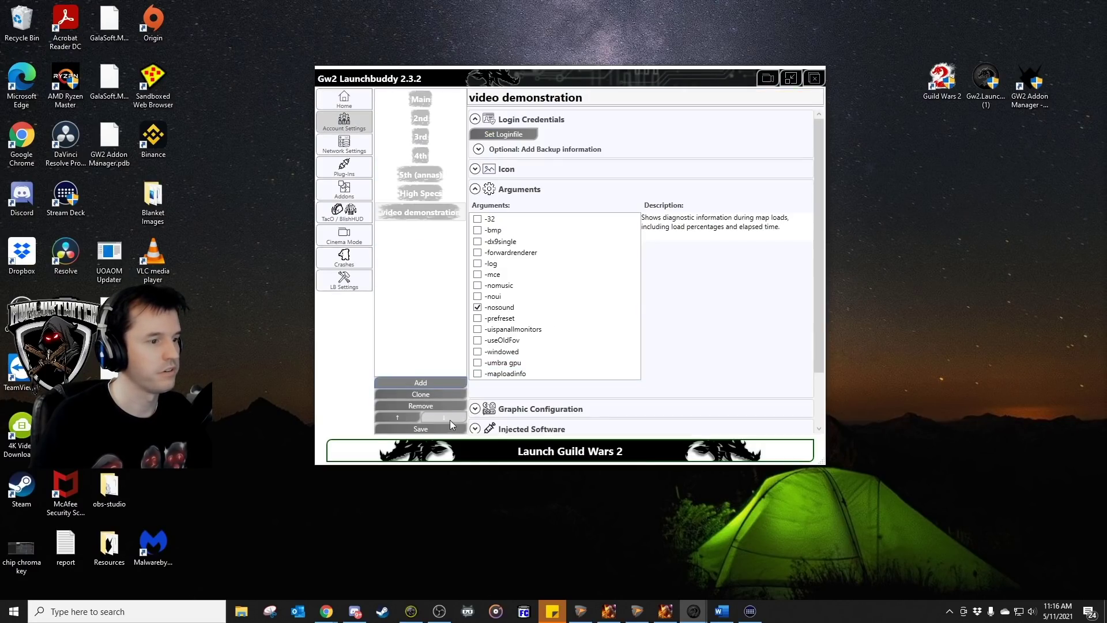
{"action": "left_click", "coordinate": [345, 101]}
{"action": "left_click", "coordinate": [521, 299]}
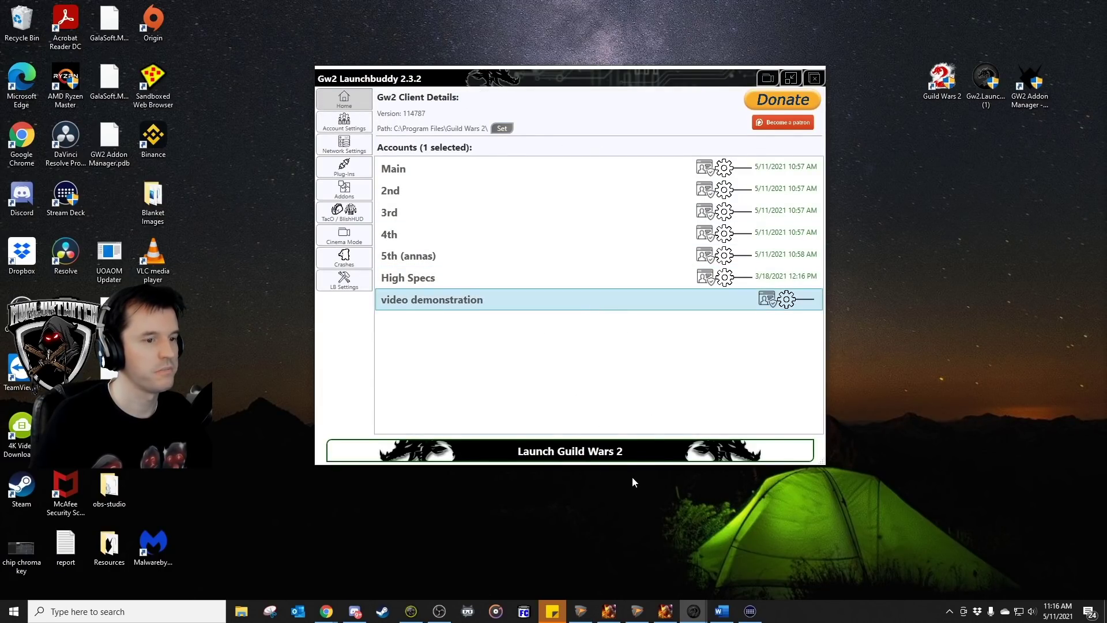
{"action": "left_click", "coordinate": [616, 452]}
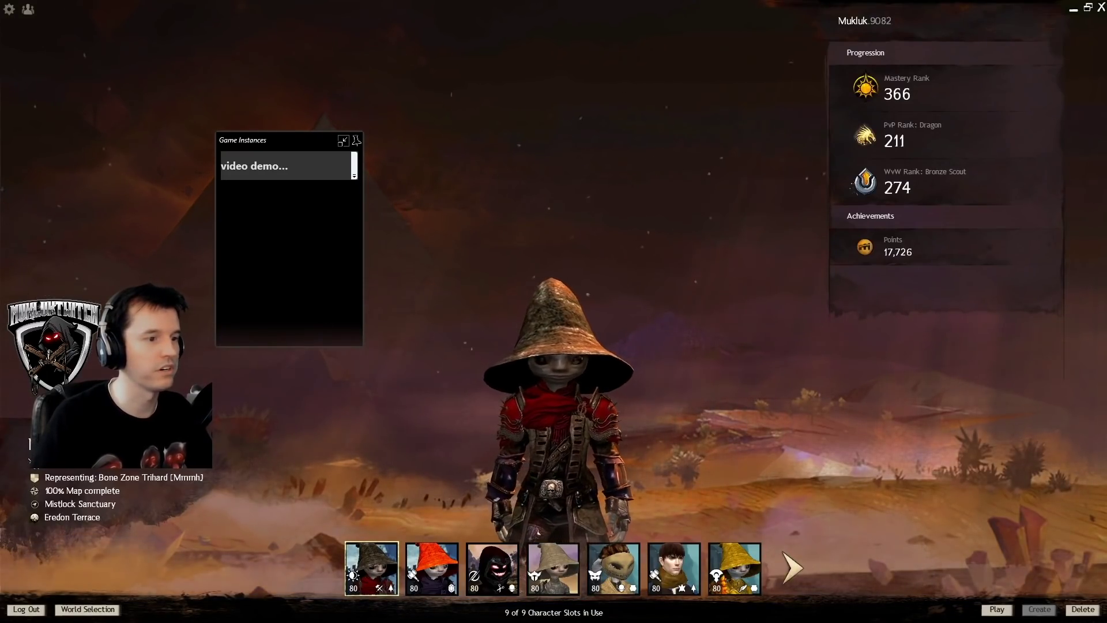
- Examine the game's sound options and its graphics options for character model limit, shadows and reflections, and close the options
{"action": "left_click", "coordinate": [11, 8]}
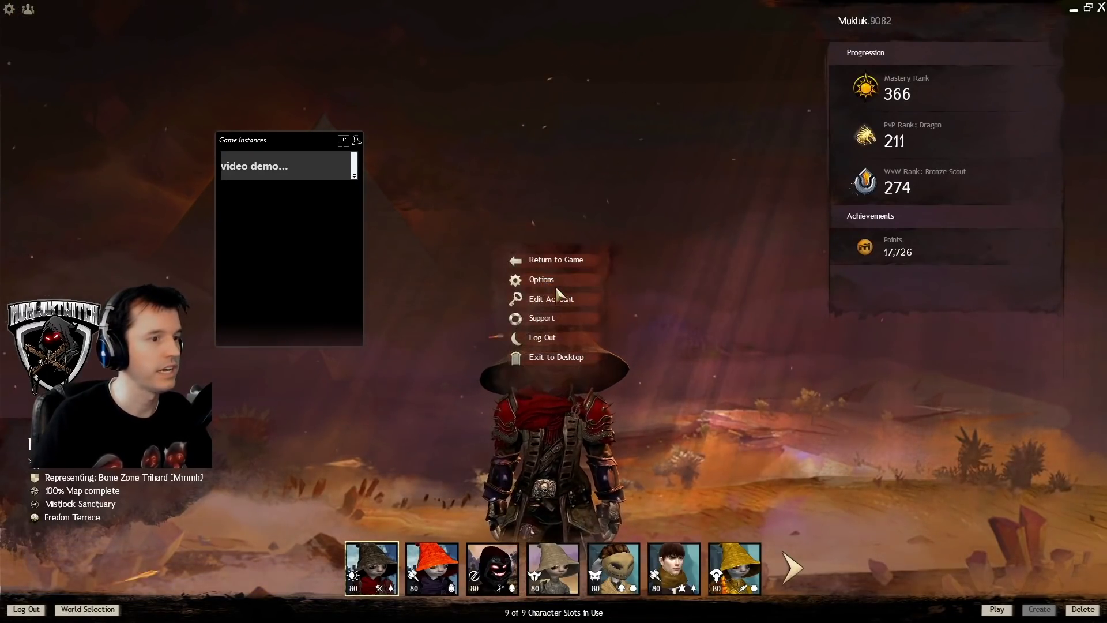
{"action": "left_click", "coordinate": [556, 279]}
{"action": "left_click", "coordinate": [410, 215]}
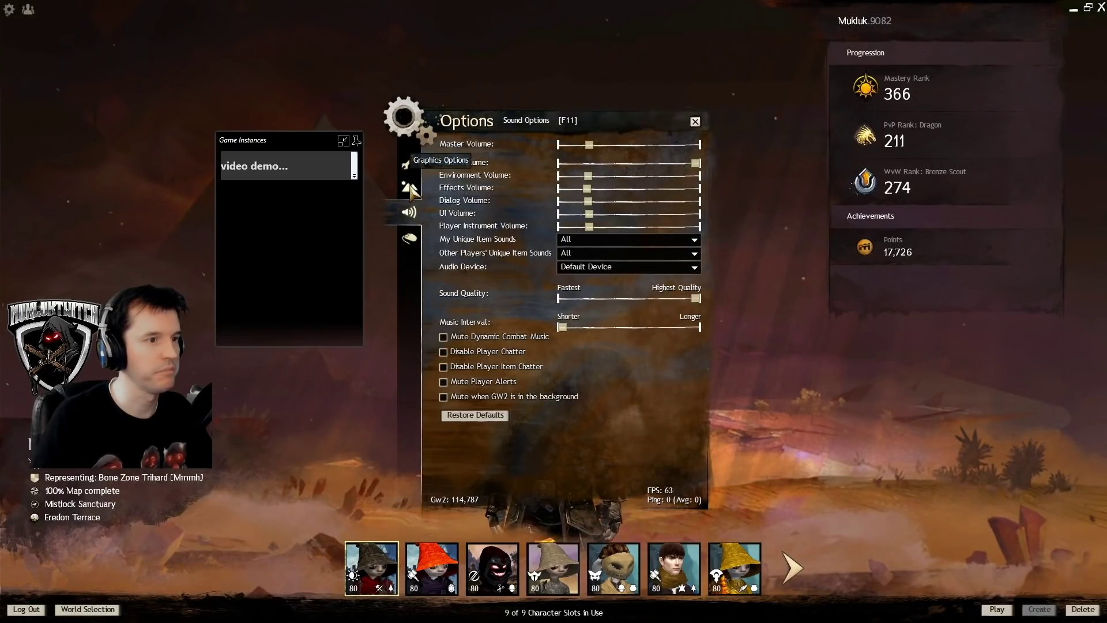
{"action": "mouse_move", "coordinate": [590, 149]}
{"action": "left_mouse_down"}
{"action": "mouse_move", "coordinate": [678, 152]}
{"action": "mouse_move", "coordinate": [589, 156]}
{"action": "left_mouse_up"}
{"action": "left_click", "coordinate": [410, 186]}
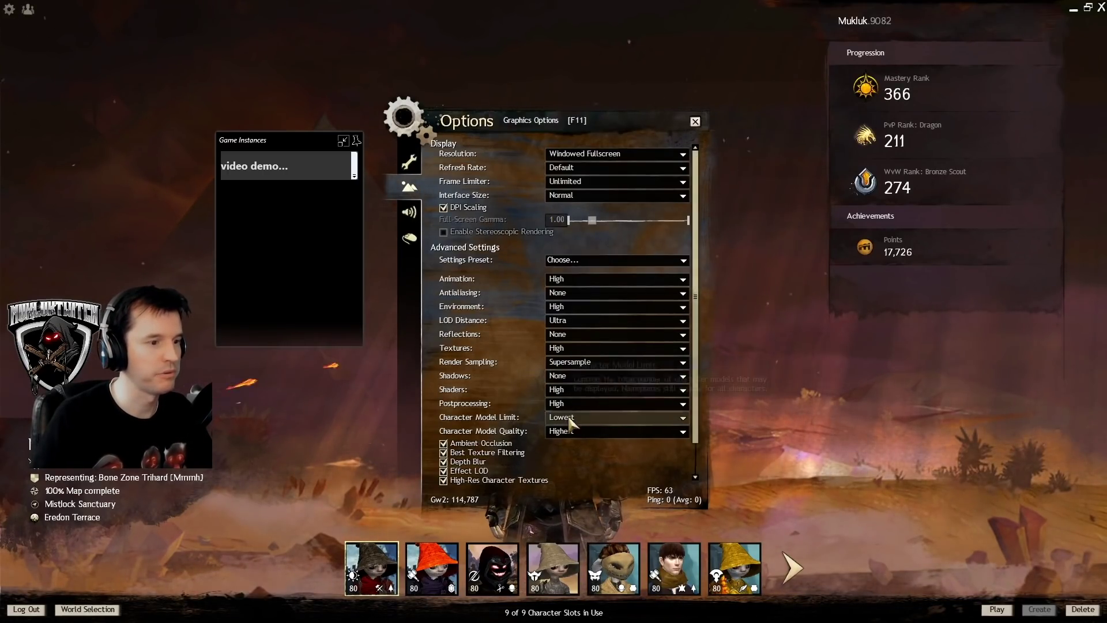
{"action": "mouse_move", "coordinate": [572, 424]}
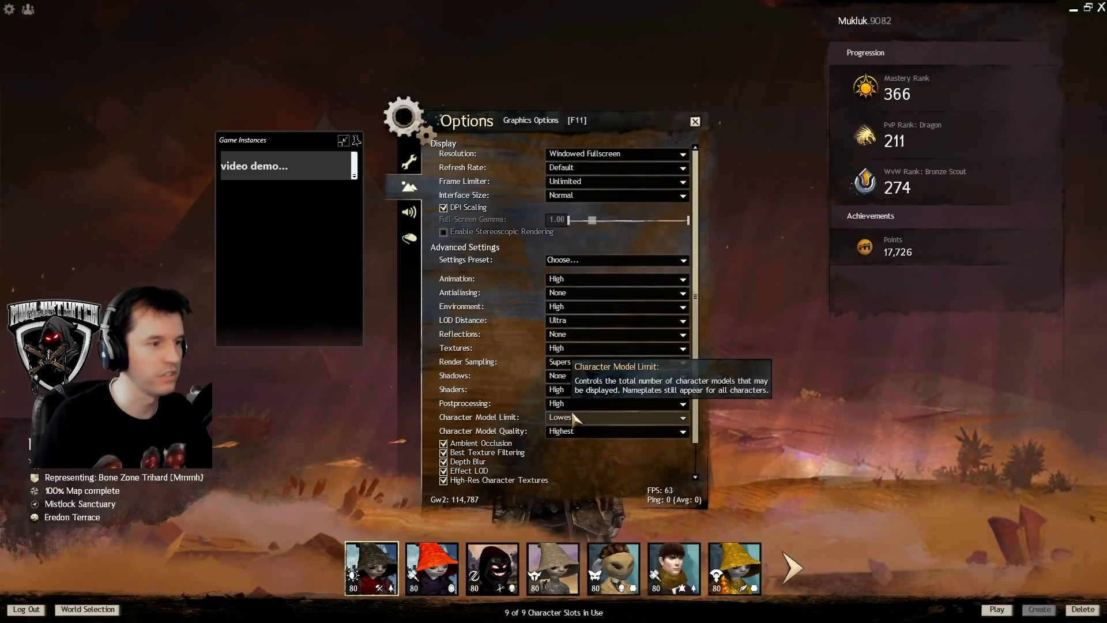
{"action": "mouse_move", "coordinate": [581, 381]}
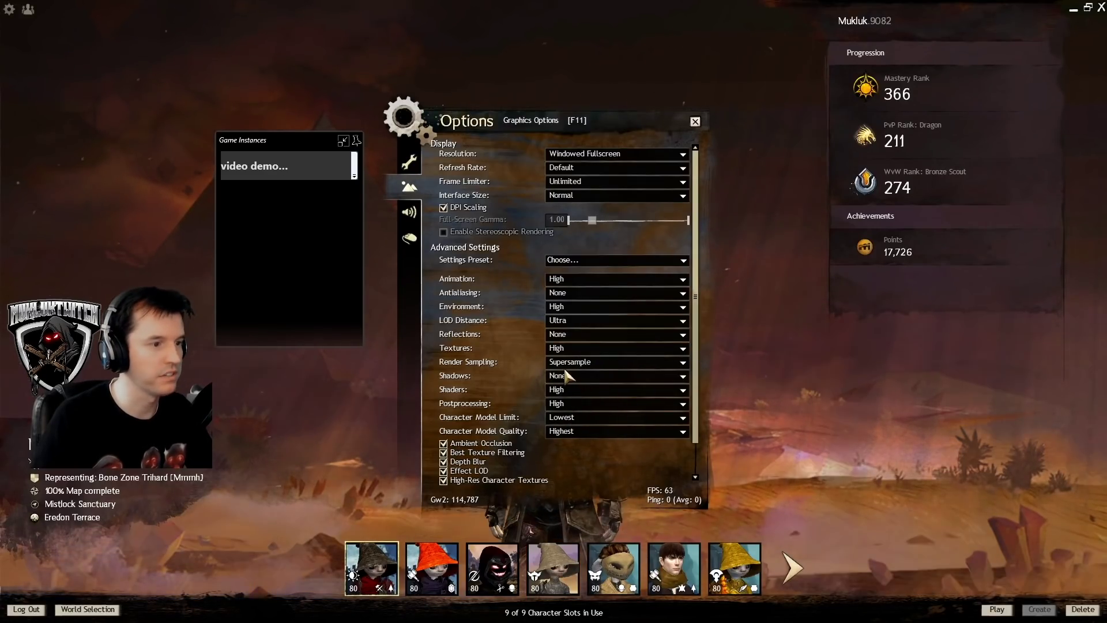
{"action": "mouse_move", "coordinate": [571, 343]}
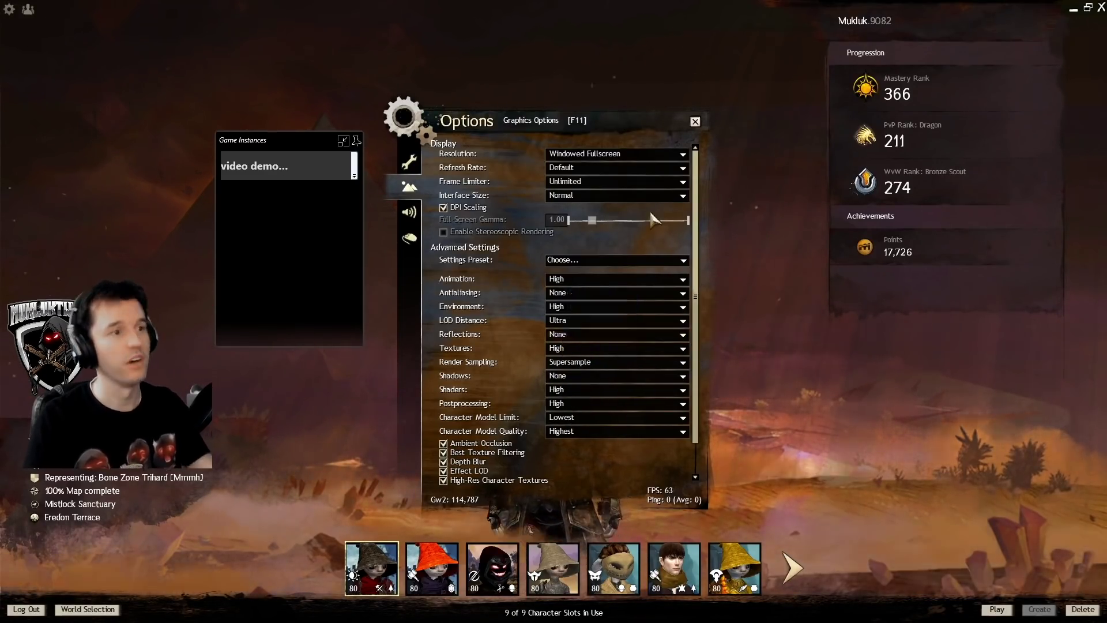
{"action": "left_click", "coordinate": [694, 121]}
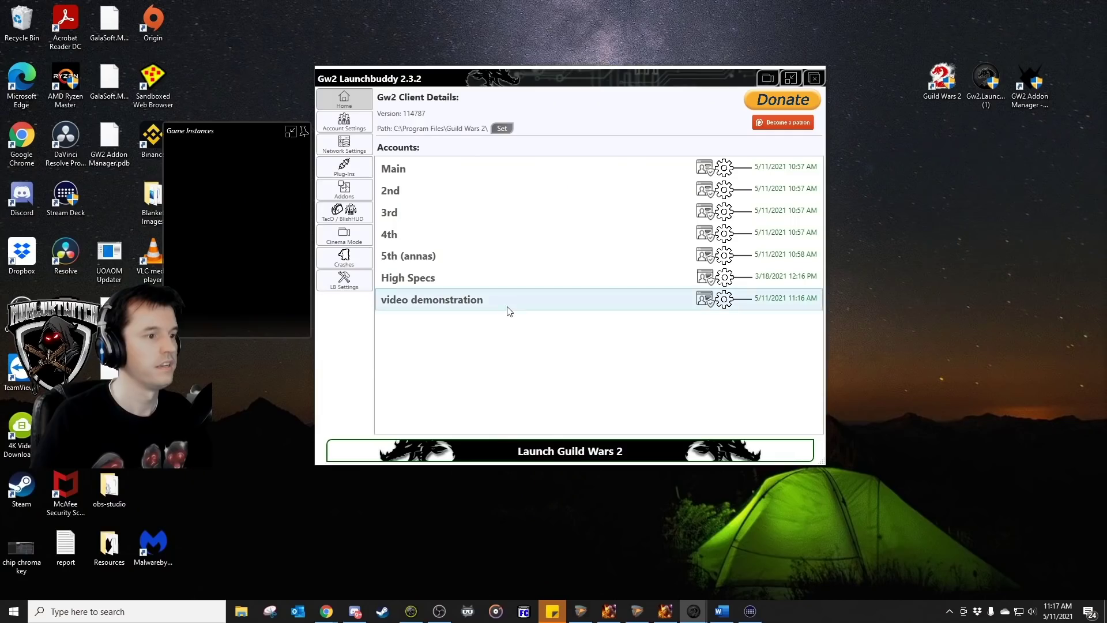
{"action": "left_click", "coordinate": [508, 306]}
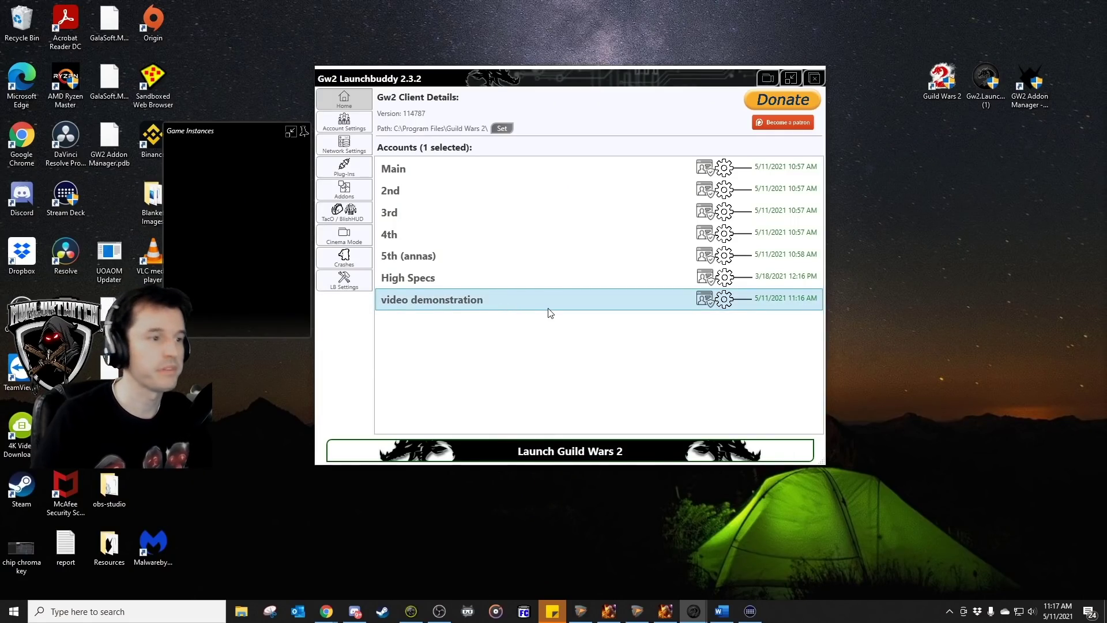
{"action": "left_click", "coordinate": [344, 124]}
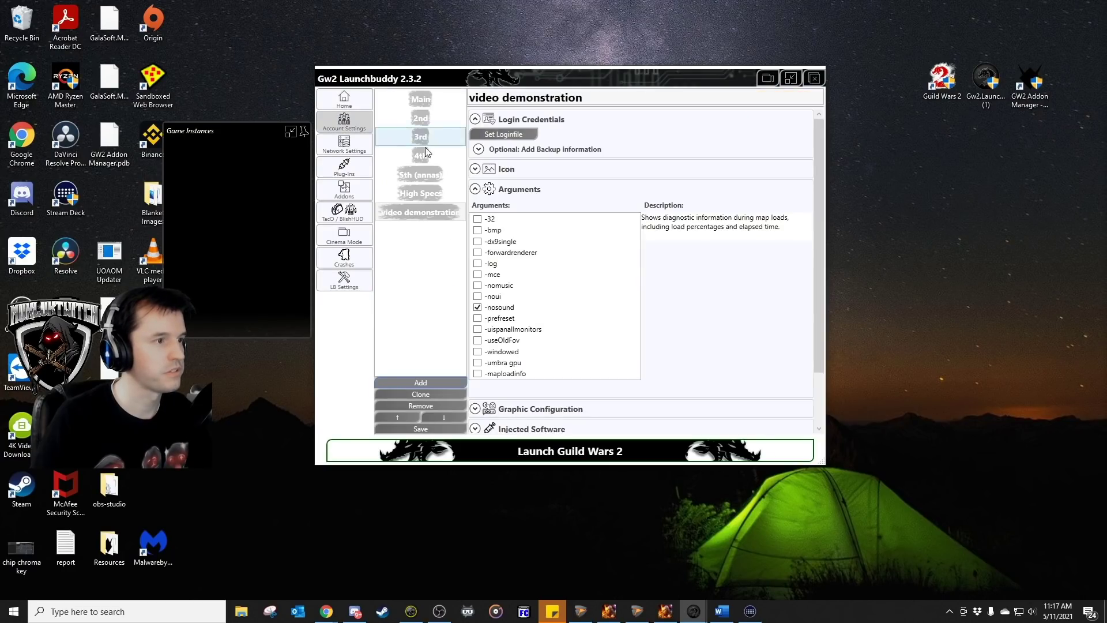
{"action": "left_click", "coordinate": [427, 404]}
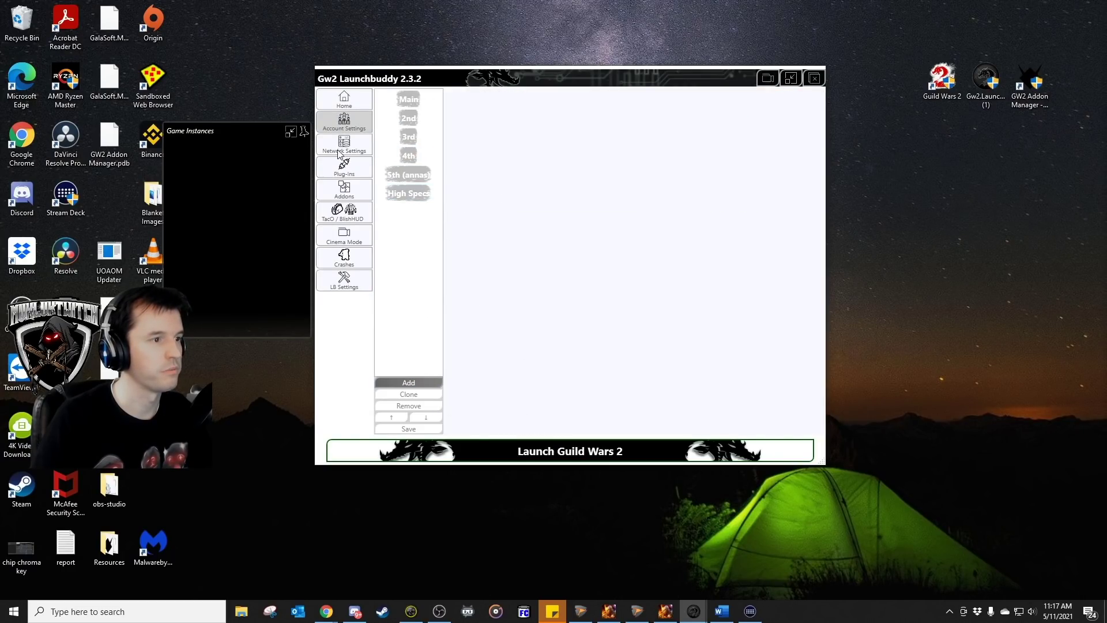
- Select the Main, 2nd, 3rd, 4th and 5th accounts together in the home account list and clear the selection again
{"action": "left_click", "coordinate": [345, 99]}
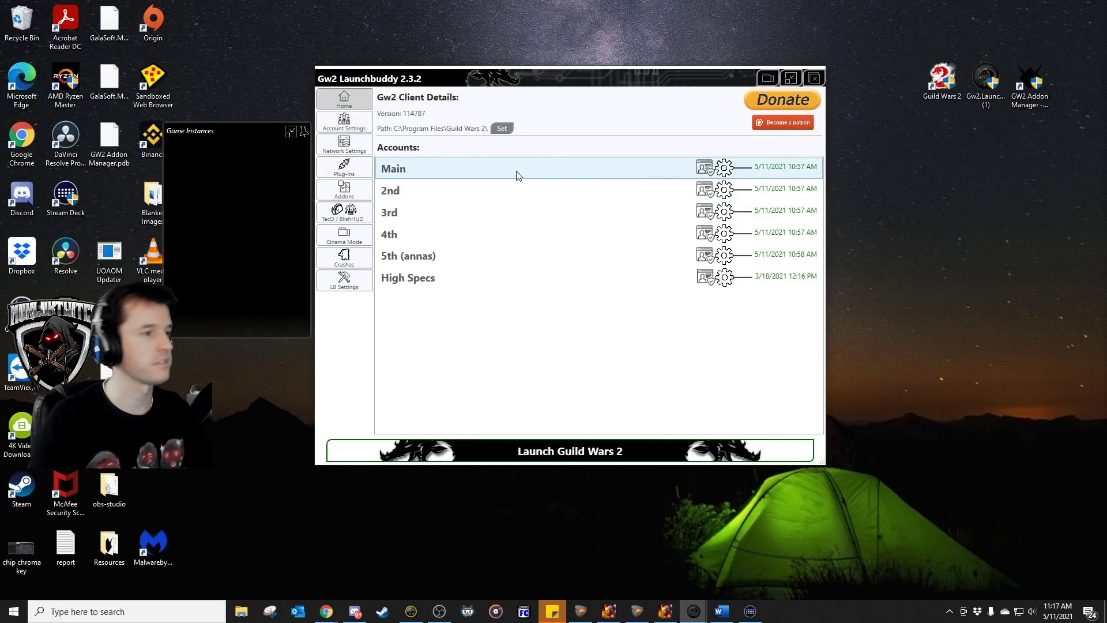
{"action": "left_click", "coordinate": [441, 254]}
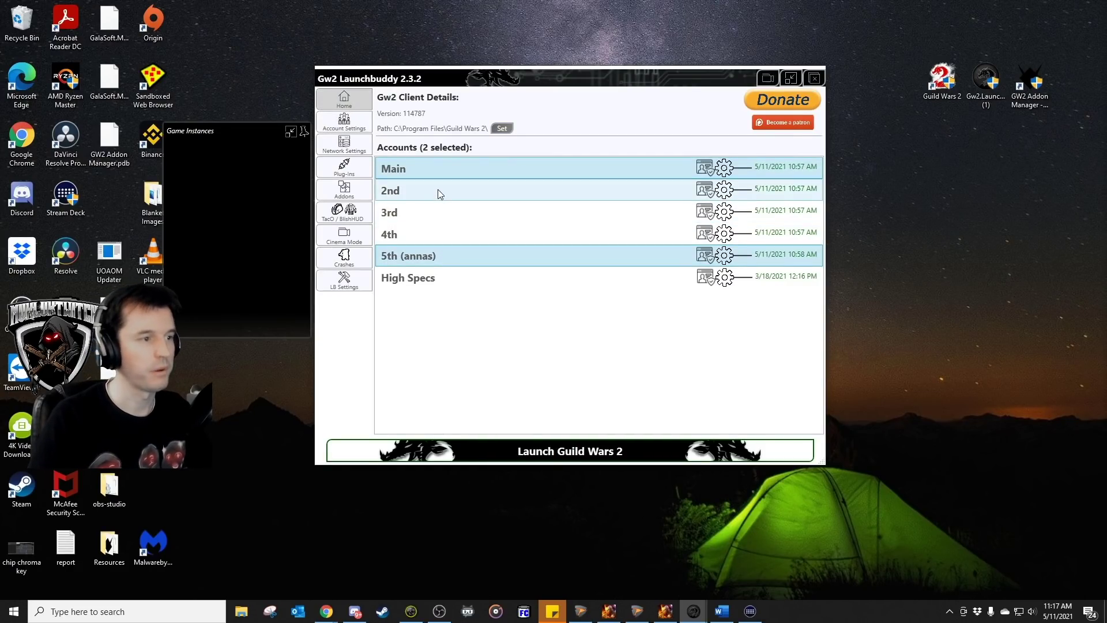
{"action": "left_click", "coordinate": [438, 254]}
{"action": "left_click", "coordinate": [439, 191]}
{"action": "left_click", "coordinate": [426, 212]}
{"action": "left_click", "coordinate": [427, 234]}
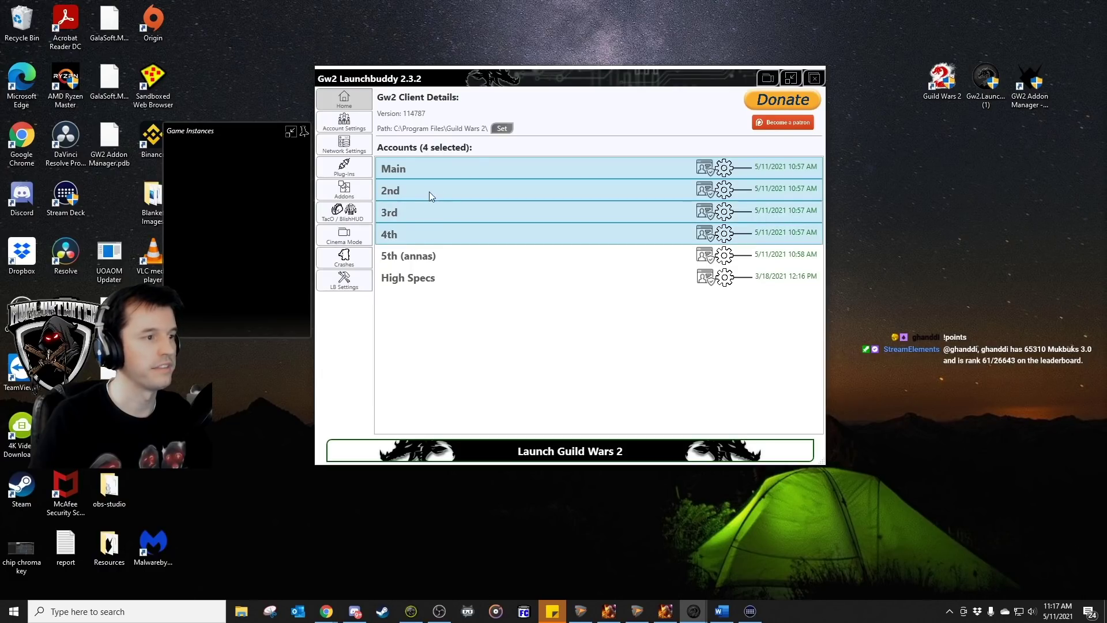
{"action": "left_click", "coordinate": [462, 256]}
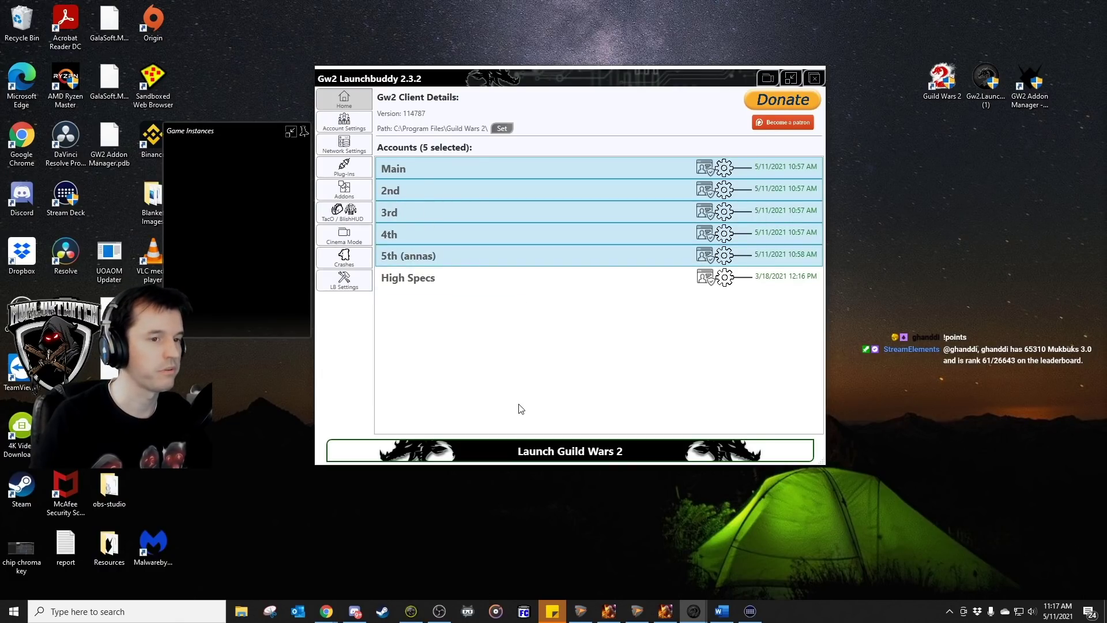
{"action": "left_click", "coordinate": [465, 255]}
{"action": "left_click", "coordinate": [462, 234]}
{"action": "left_click", "coordinate": [460, 211]}
{"action": "left_click", "coordinate": [458, 190]}
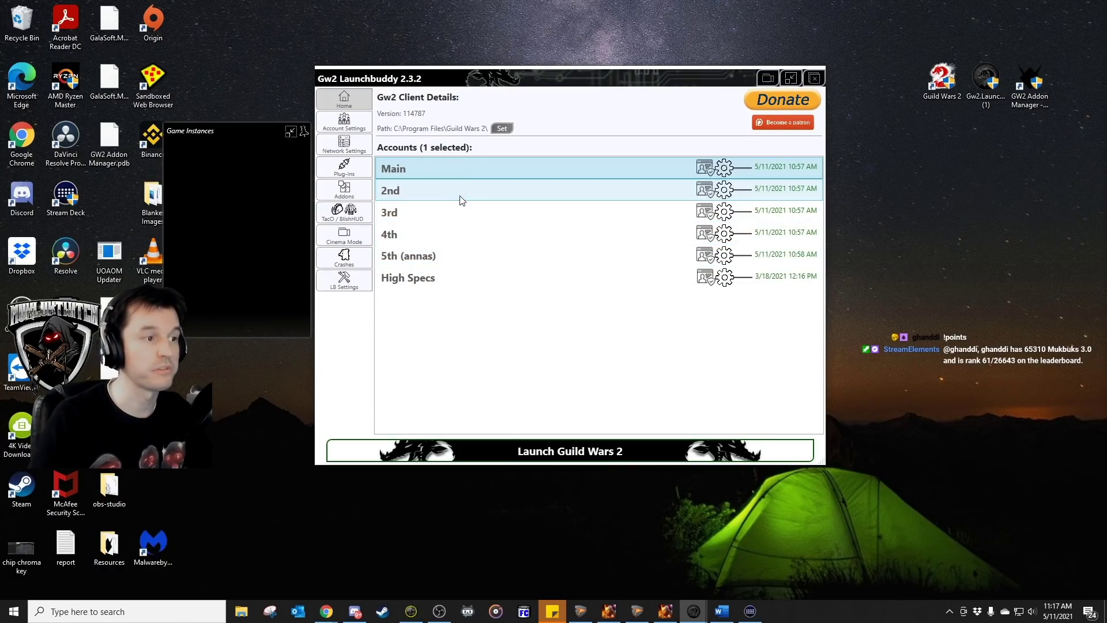
{"action": "left_click", "coordinate": [465, 171]}
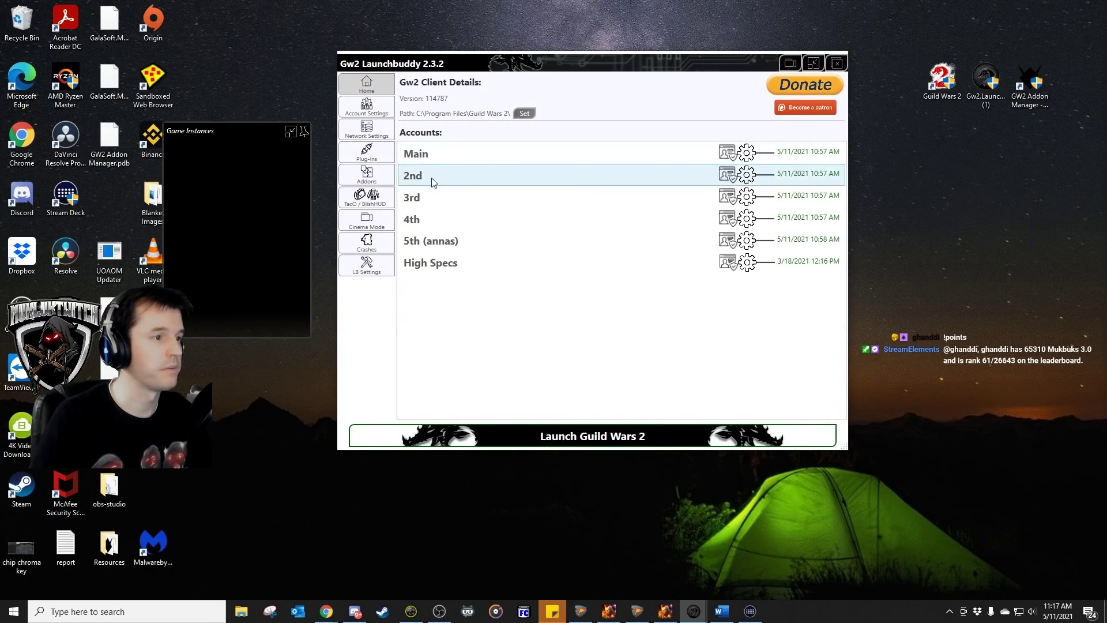
- Launch the 2nd, 3rd, 4th and 5th accounts together and switch between their running game instances
{"action": "left_click_drag", "start_coordinate": [438, 179], "coordinate": [444, 240]}
{"action": "left_click", "coordinate": [533, 439]}
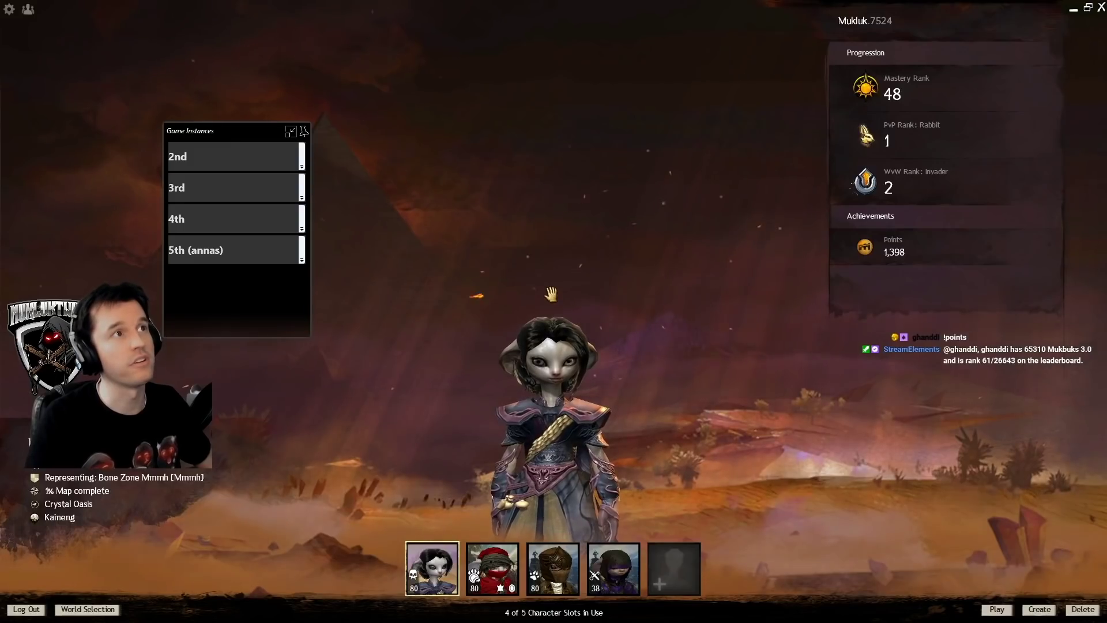
{"action": "left_click", "coordinate": [219, 189]}
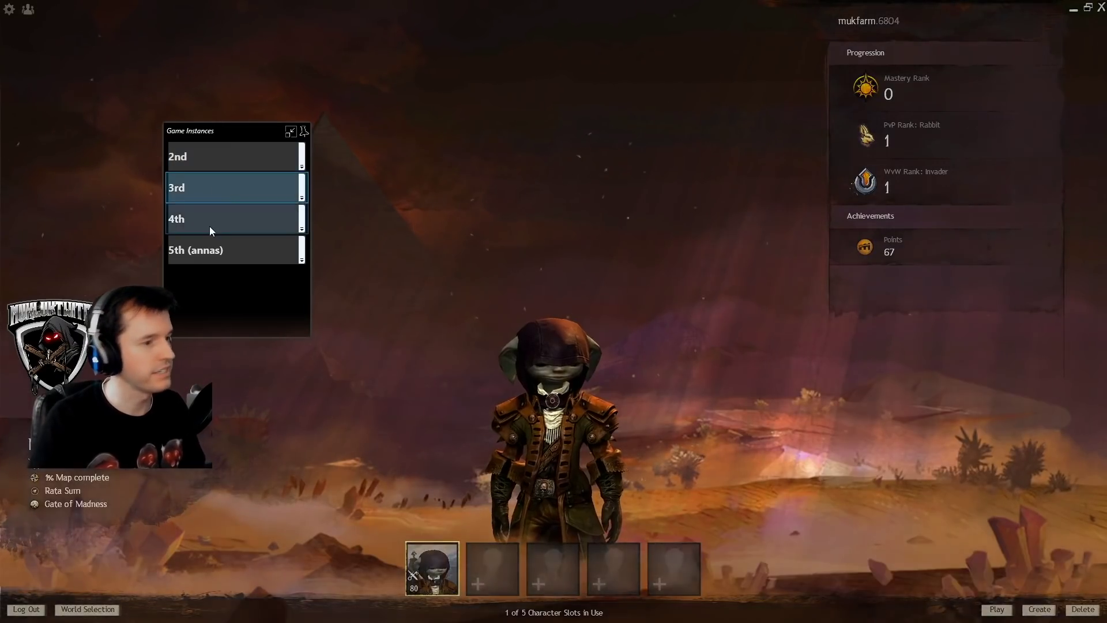
{"action": "left_click", "coordinate": [206, 254]}
{"action": "left_click", "coordinate": [215, 189]}
{"action": "left_click", "coordinate": [224, 162]}
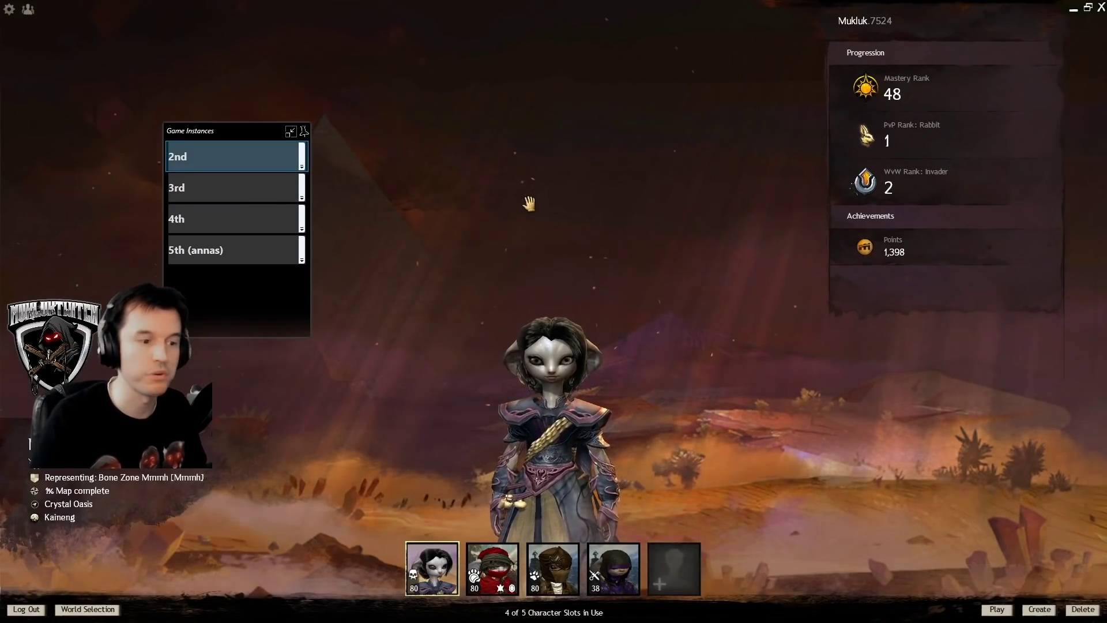
- Exit the running 2nd, 3rd, 4th and 5th account game instances to the desktop
{"action": "key", "text": "Escape"}
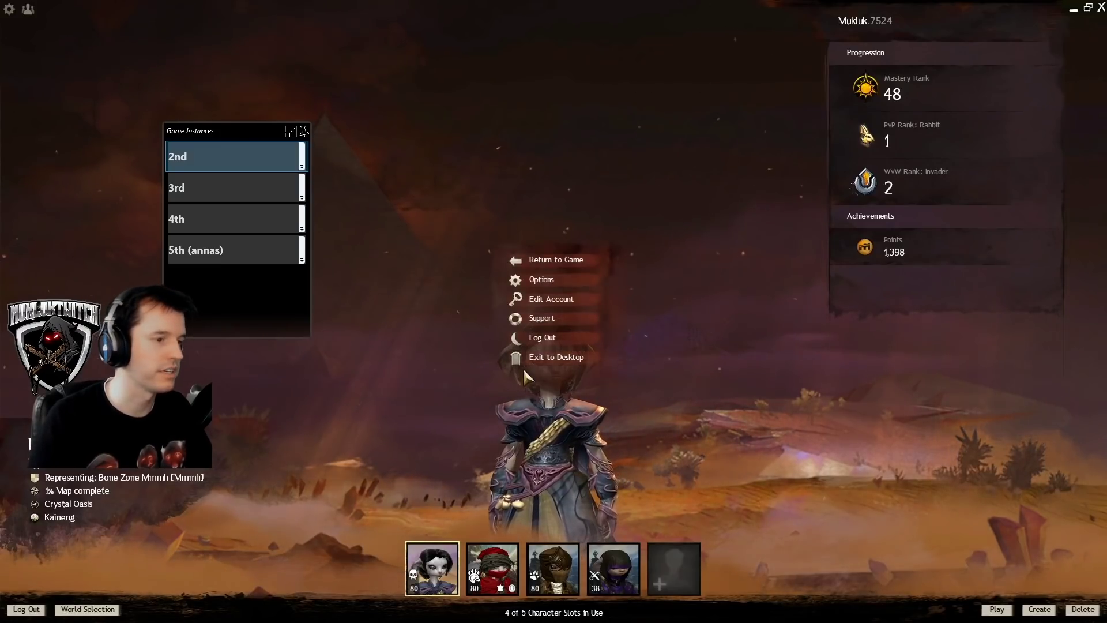
{"action": "left_click", "coordinate": [236, 188]}
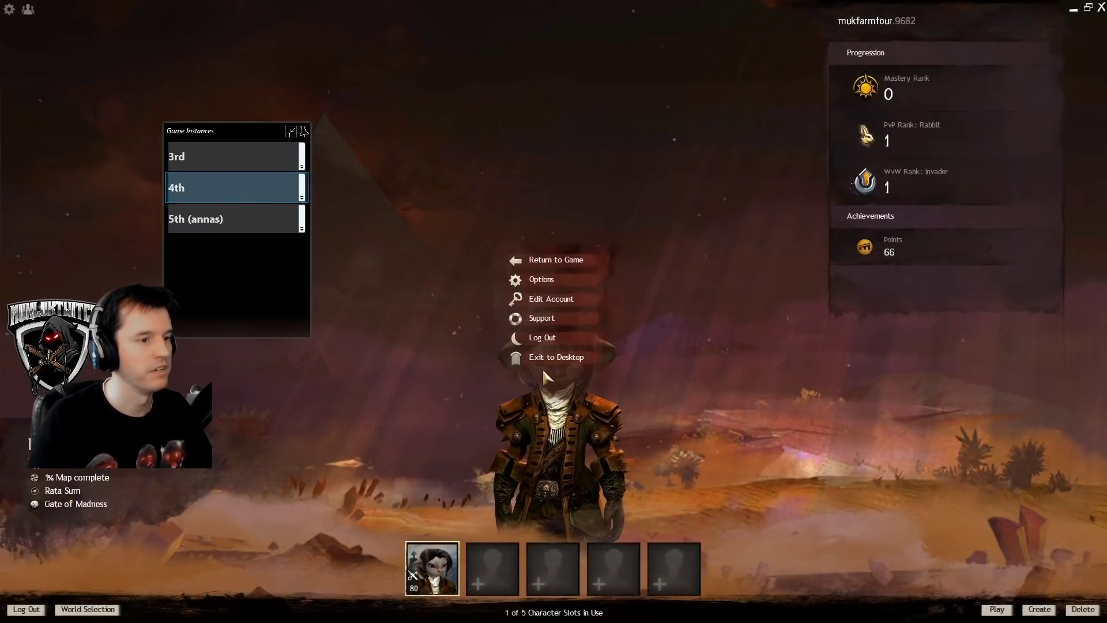
{"action": "left_click", "coordinate": [225, 218]}
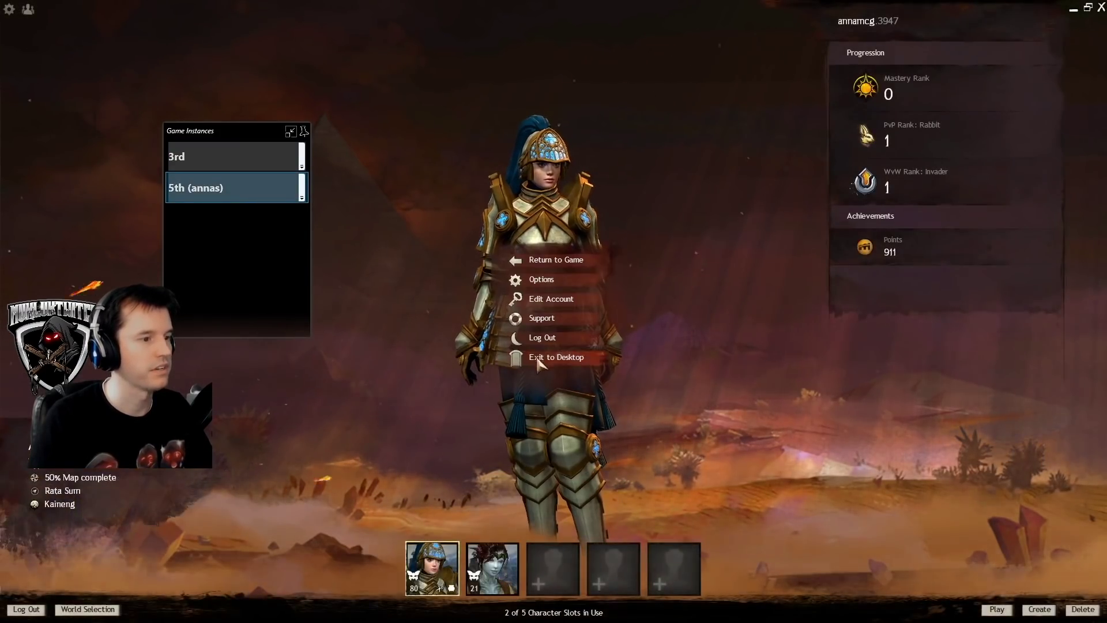
{"action": "left_click", "coordinate": [544, 357]}
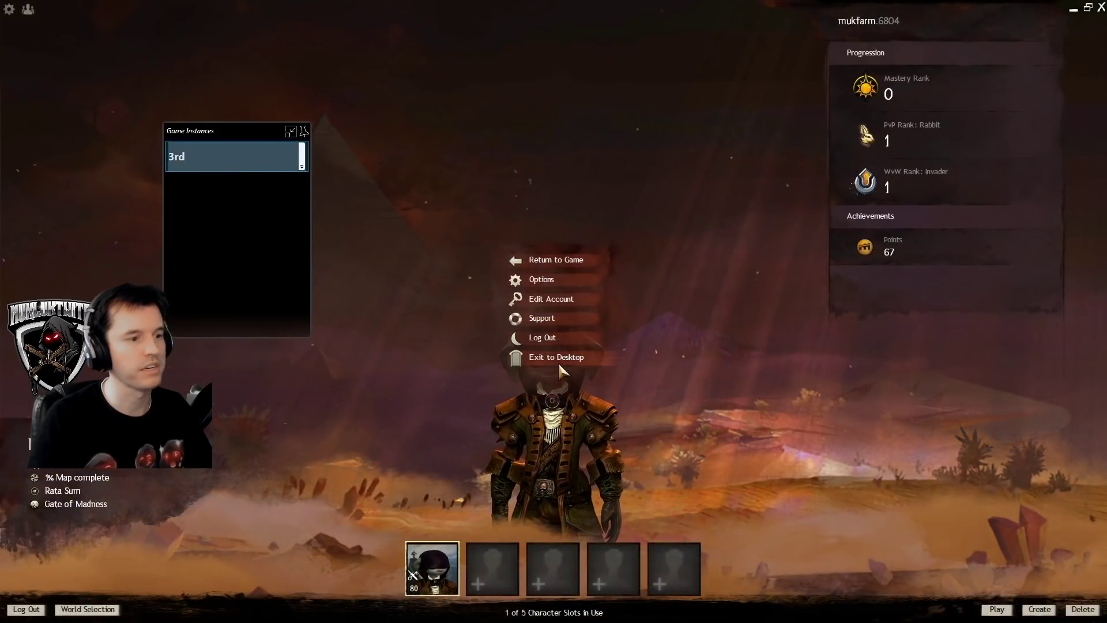
{"action": "left_click", "coordinate": [558, 361]}
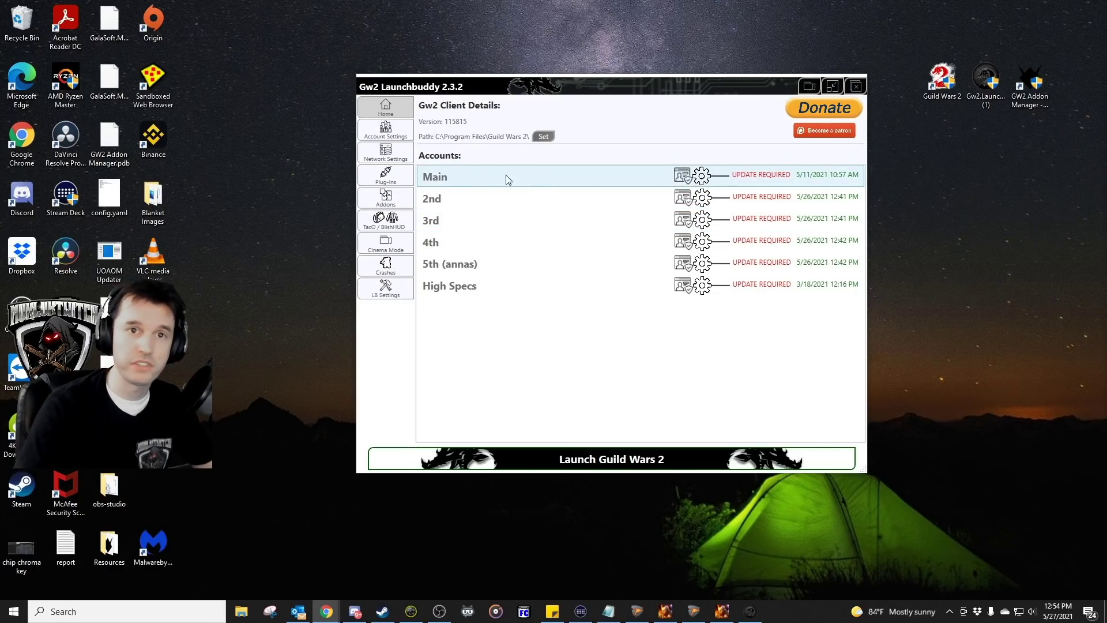
- Repair the login files of the Main and 2nd accounts in the account settings, closing the Guild Wars 2 login window after each
{"action": "left_click", "coordinate": [386, 129]}
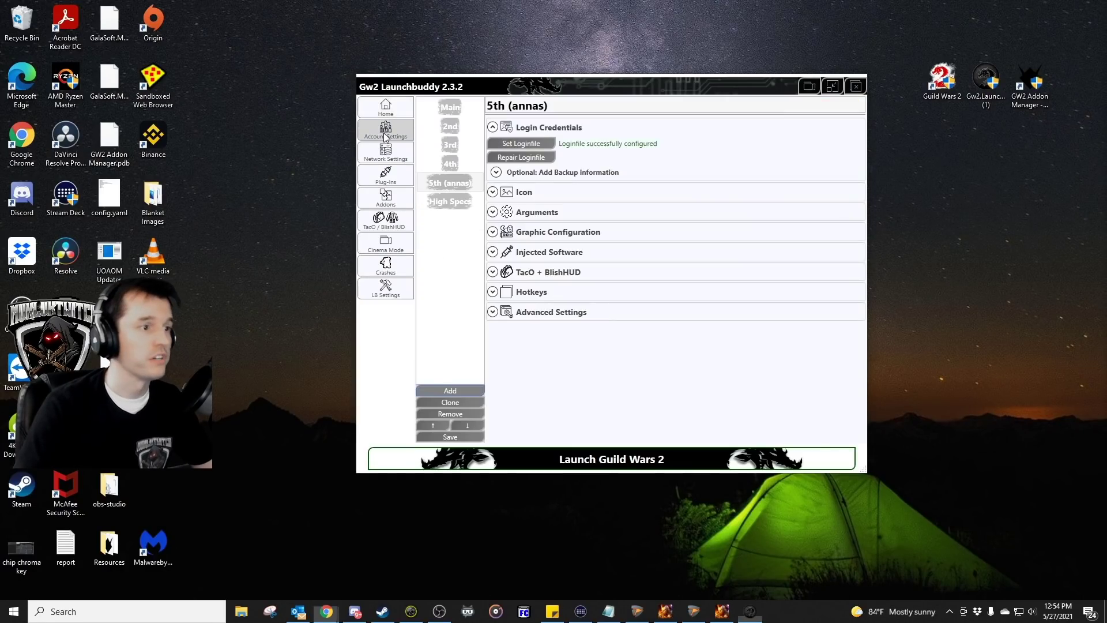
{"action": "left_click", "coordinate": [457, 113]}
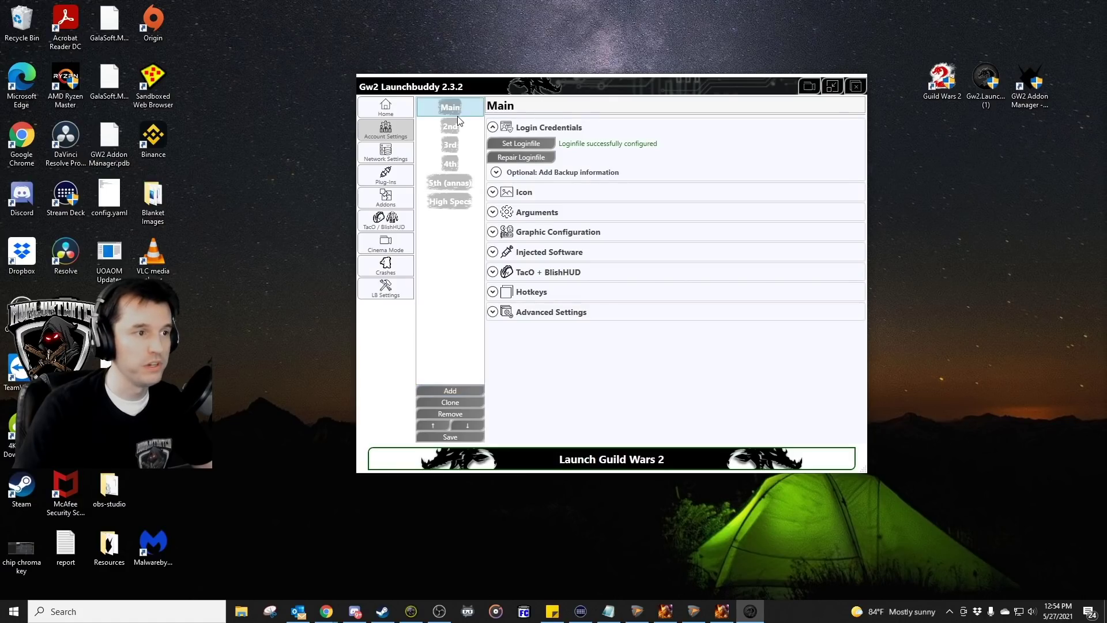
{"action": "left_click", "coordinate": [517, 159]}
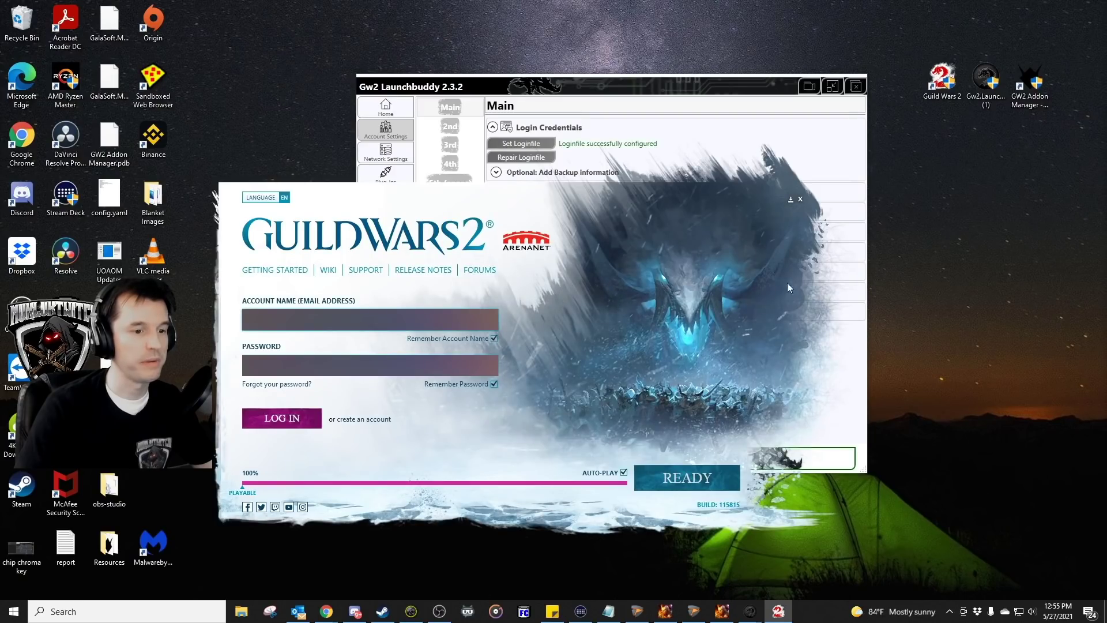
{"action": "left_click", "coordinate": [800, 198]}
{"action": "left_click", "coordinate": [451, 126]}
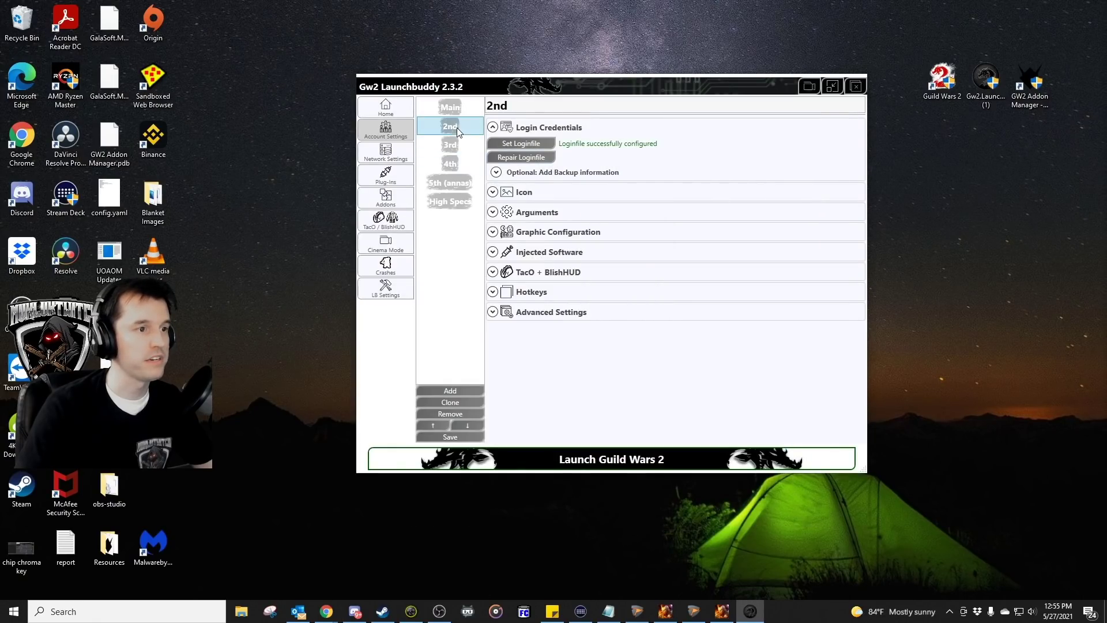
{"action": "left_click", "coordinate": [544, 157]}
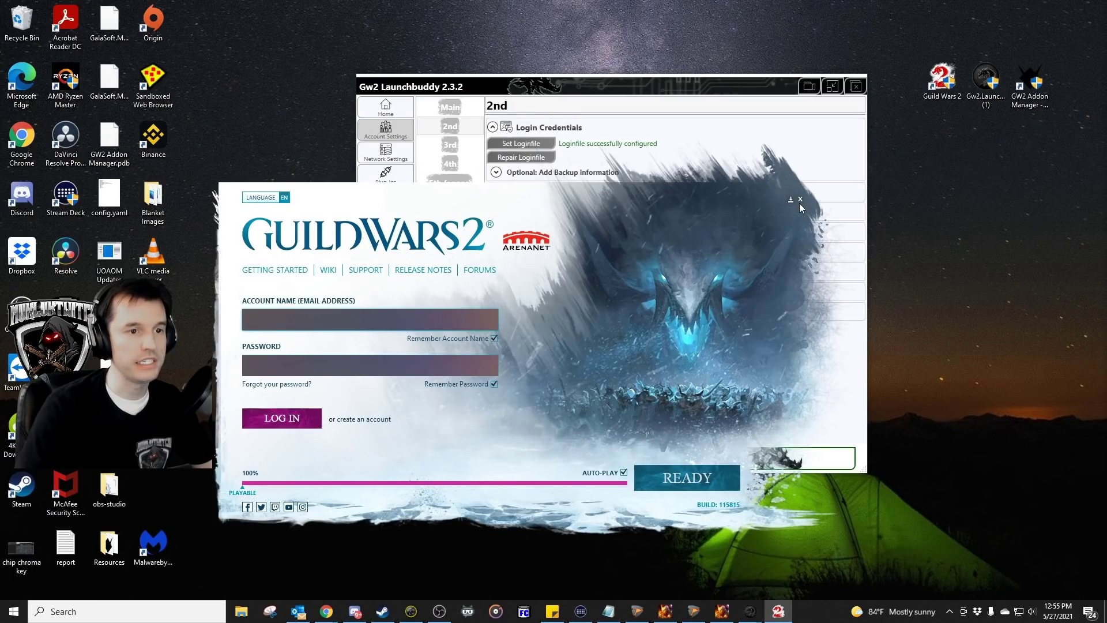
{"action": "left_click", "coordinate": [799, 198]}
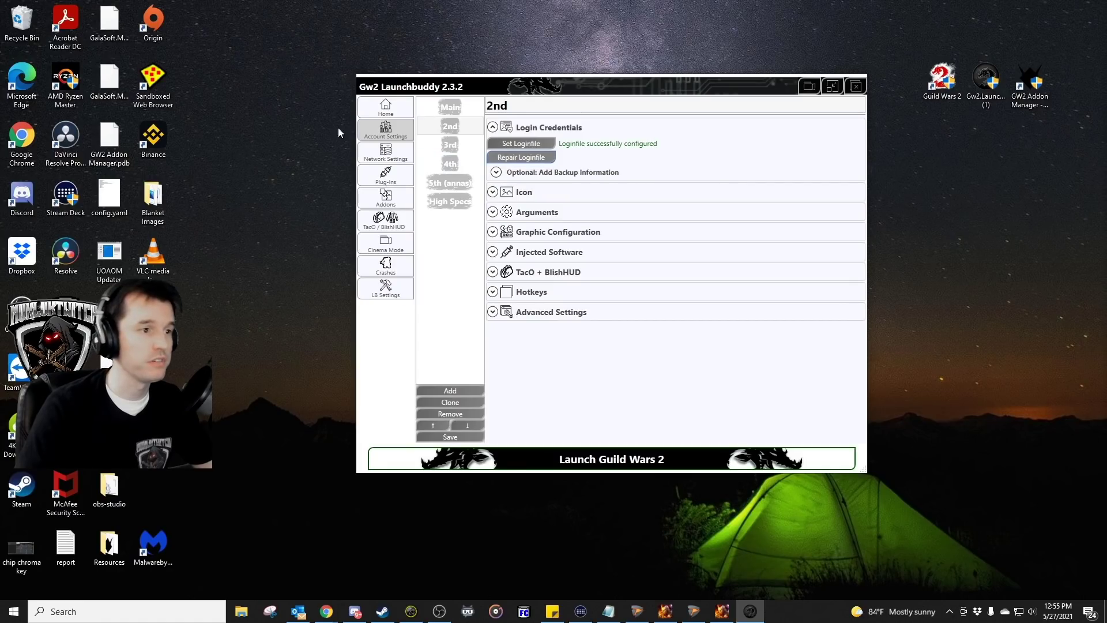
- Select the 2nd and 3rd accounts in the home account list and launch Guild Wars 2 for both
{"action": "left_click", "coordinate": [385, 108]}
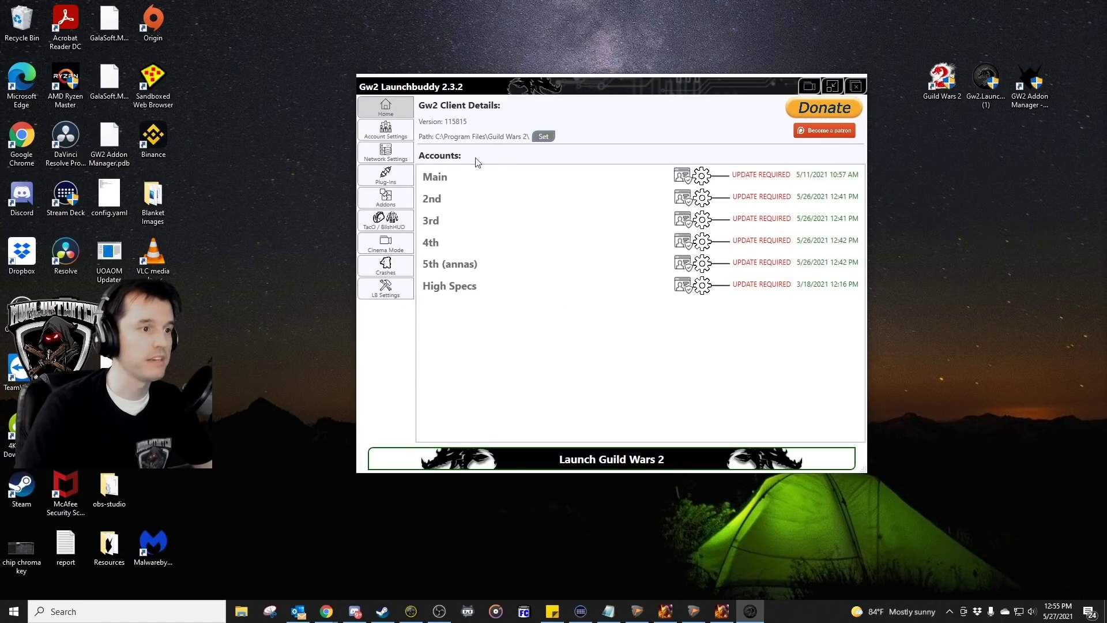
{"action": "left_click", "coordinate": [466, 197]}
{"action": "left_click", "coordinate": [456, 227]}
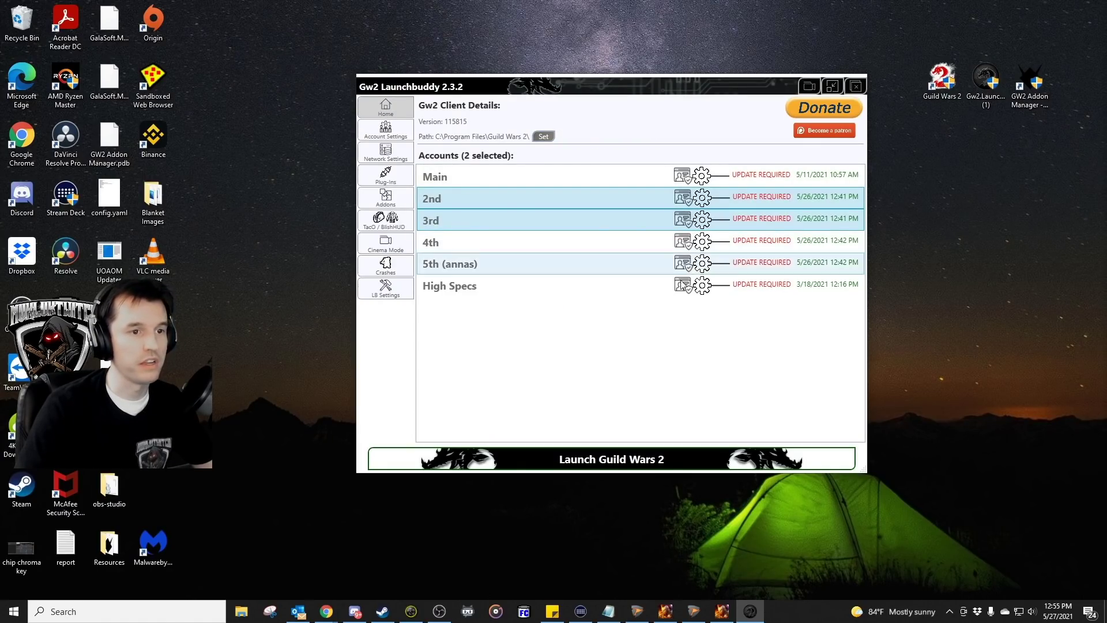
{"action": "left_click", "coordinate": [607, 461]}
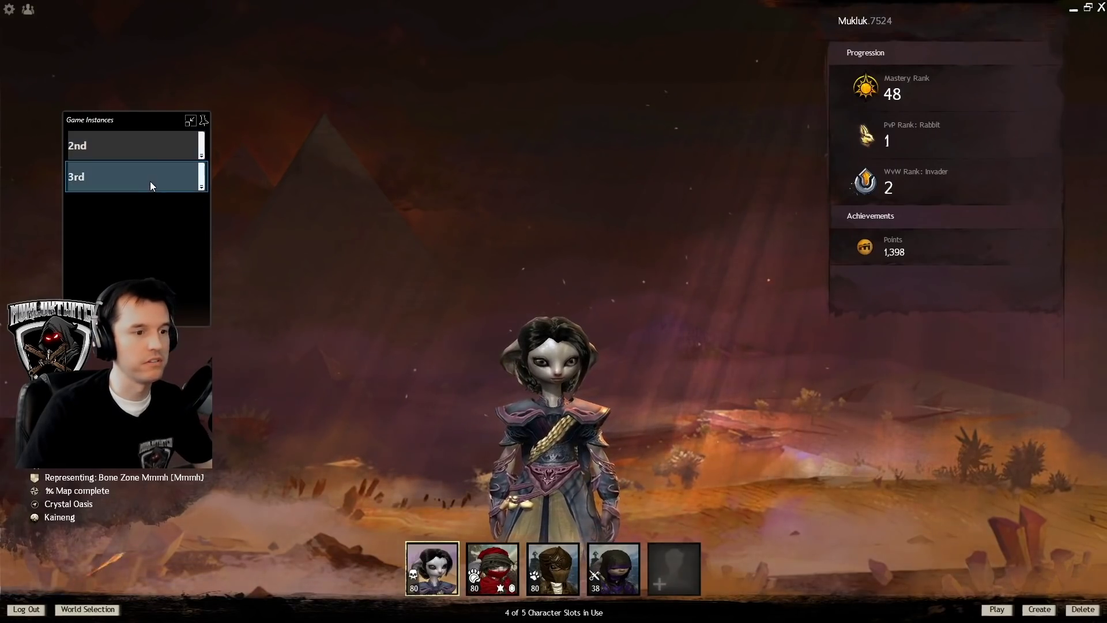
- Switch back and forth between the running 2nd and 3rd game instances, ending on the 2nd
{"action": "left_click", "coordinate": [151, 183]}
{"action": "left_click", "coordinate": [153, 147]}
{"action": "left_click", "coordinate": [130, 167]}
{"action": "left_click", "coordinate": [134, 148]}
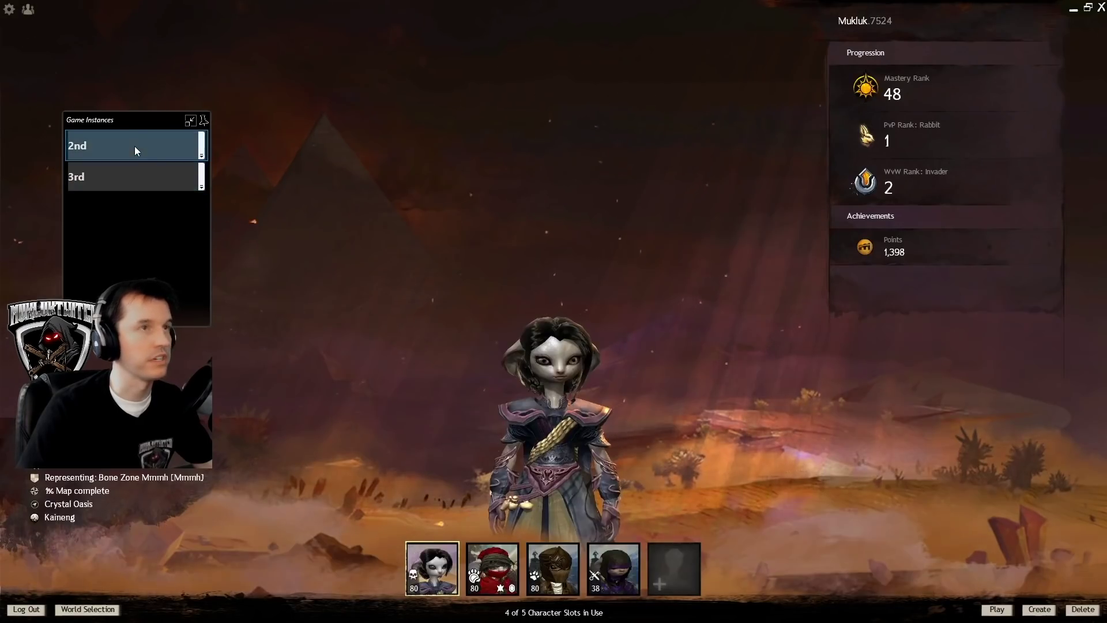
{"action": "left_click", "coordinate": [143, 161]}
{"action": "left_click", "coordinate": [151, 146]}
{"action": "left_click", "coordinate": [151, 151]}
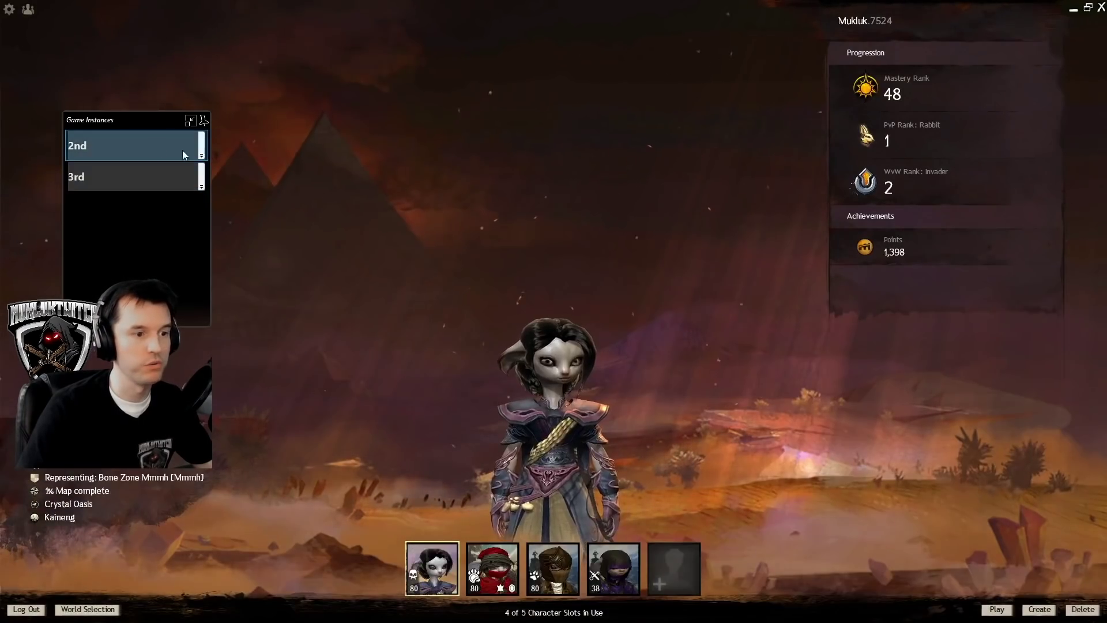